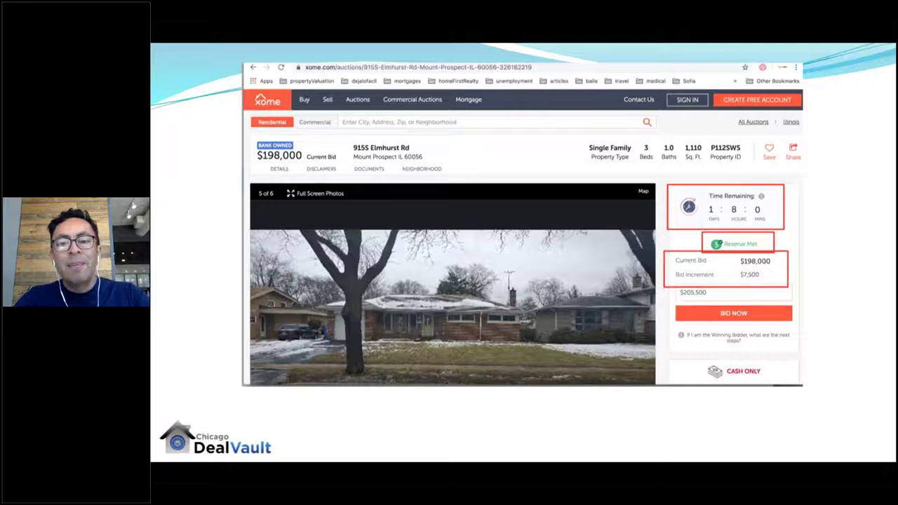
Step: Advance through the remaining foreclosure case-study slides and end the slide show
key(Right)
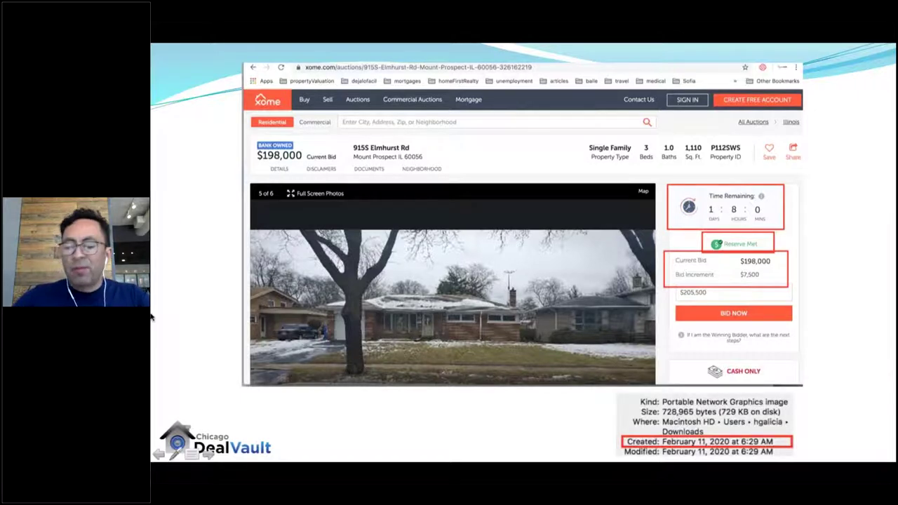
key(Right)
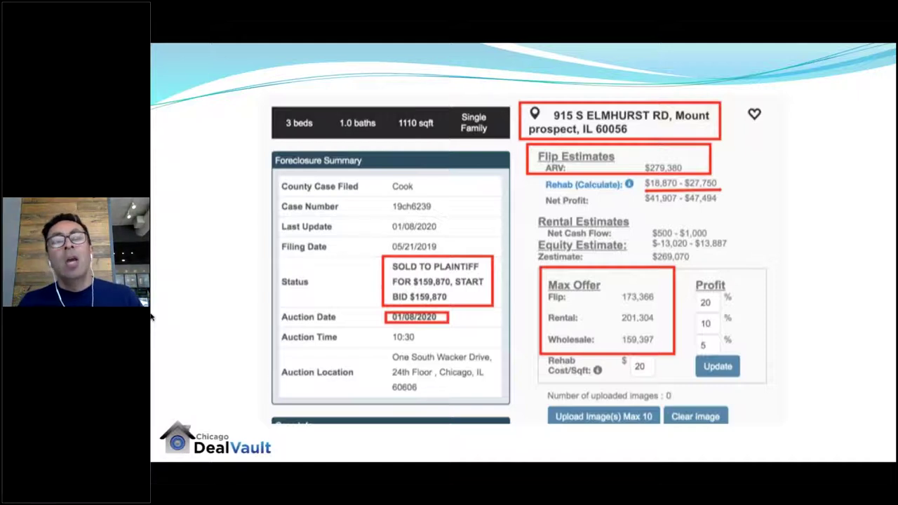
key(Right)
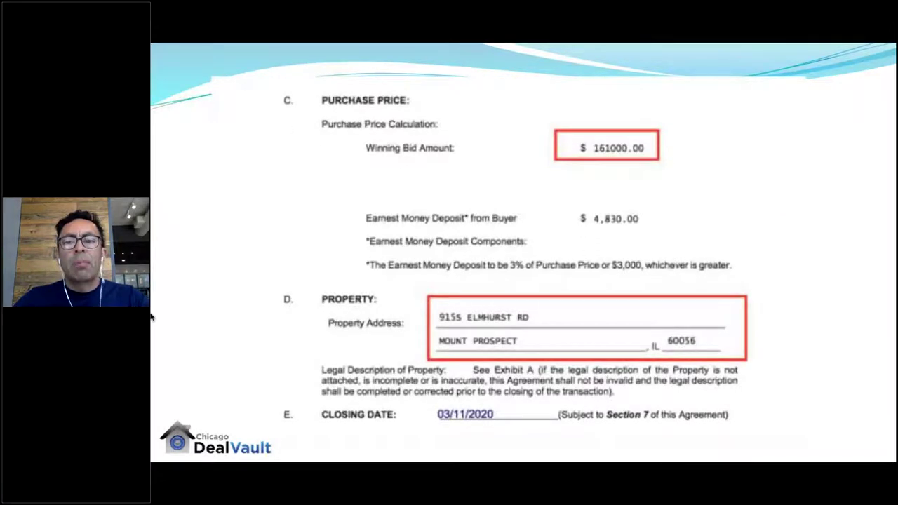
key(Right)
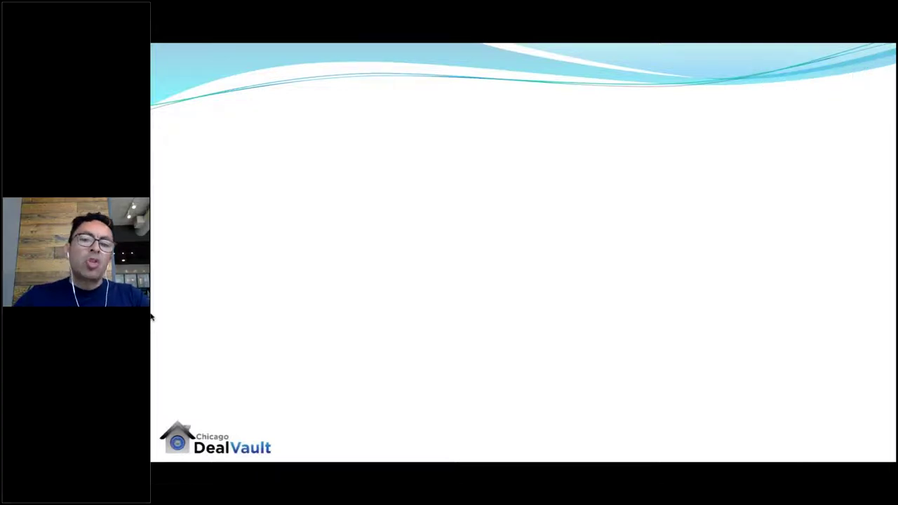
key(Escape)
Step: Switch to Chrome, submit the Chicago Deal Vault login, and open the Shadow Inventory menu
key(super+Tab)
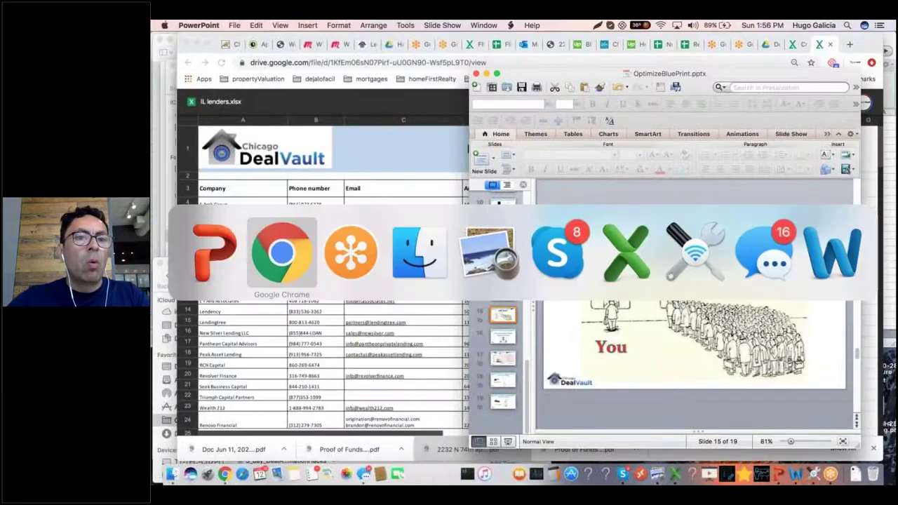
click(231, 45)
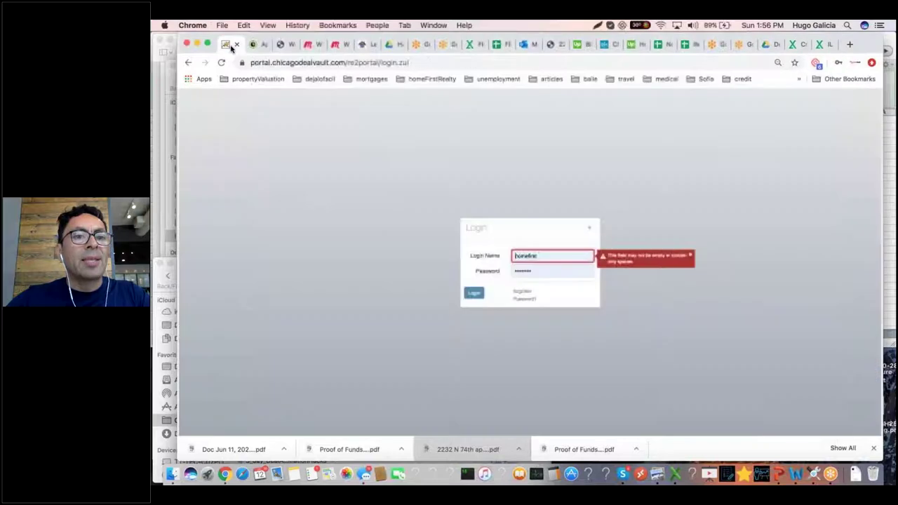
key(Return)
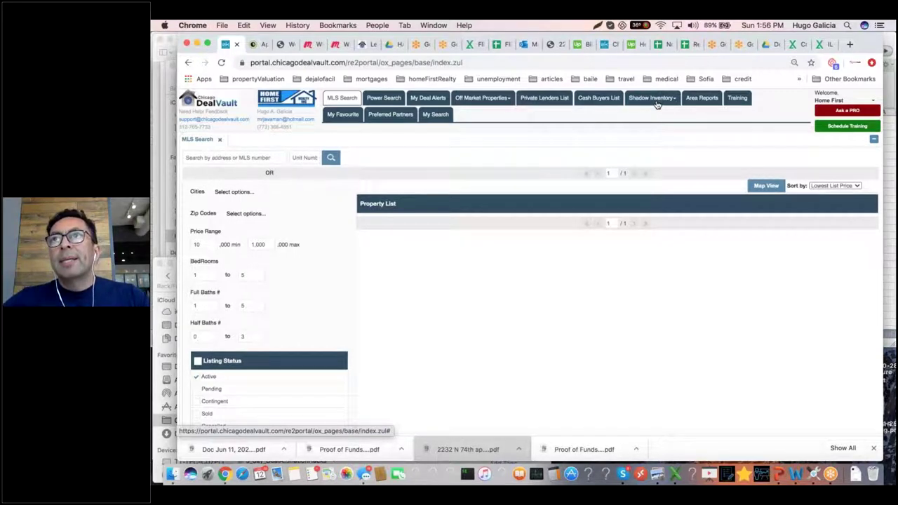
click(657, 104)
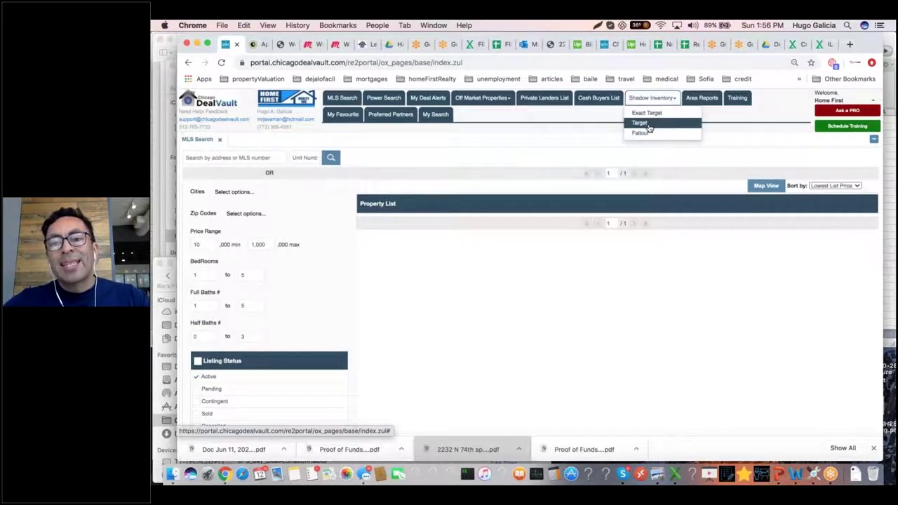
Step: Run the Target search filtered to 50%–100% equity, leaving cities unselected, and show it on the map
click(653, 123)
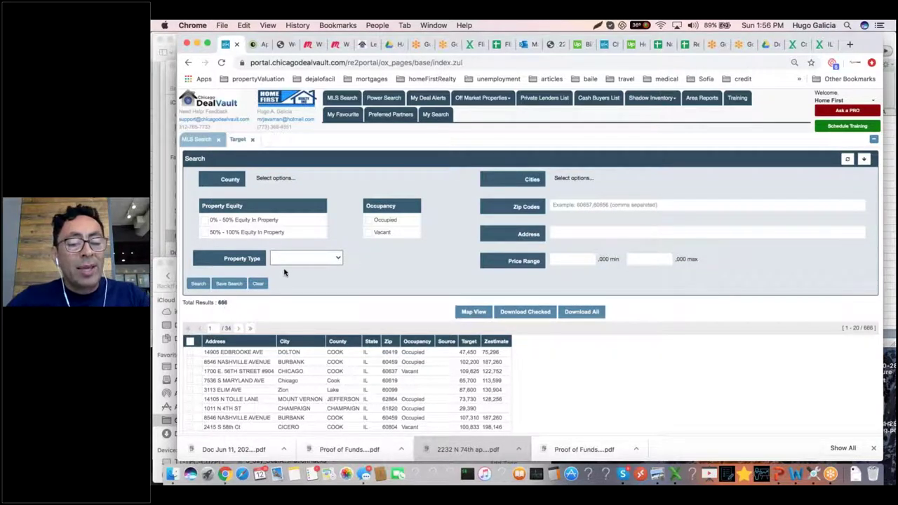
click(204, 235)
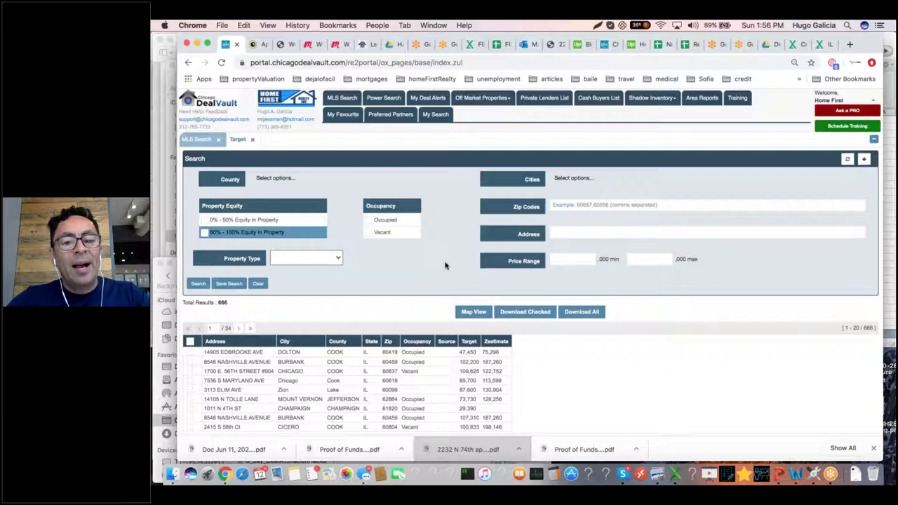
scroll(451, 270, down, 3)
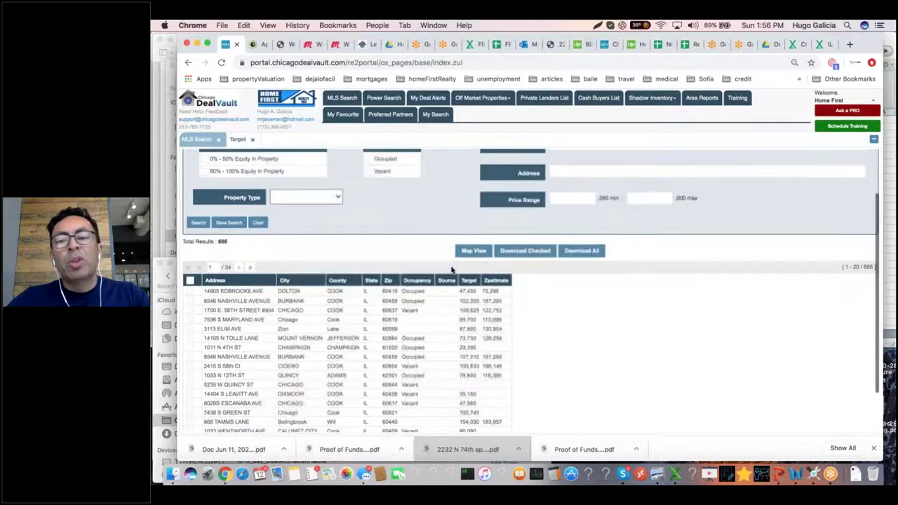
scroll(451, 270, up, 2)
scroll(451, 270, up, 1)
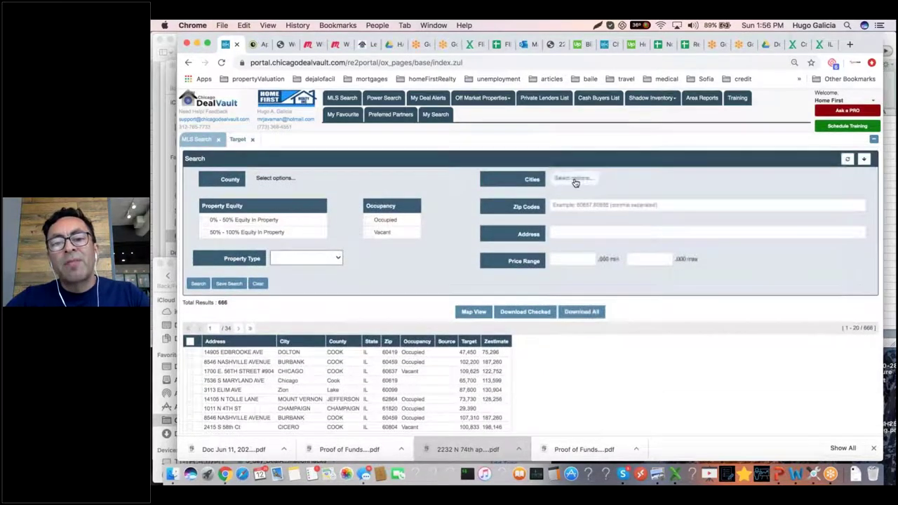
click(522, 277)
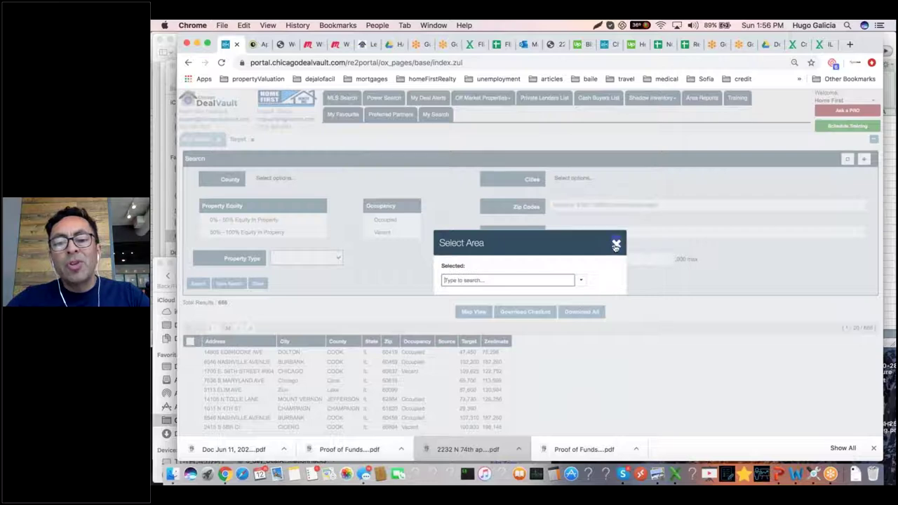
click(617, 243)
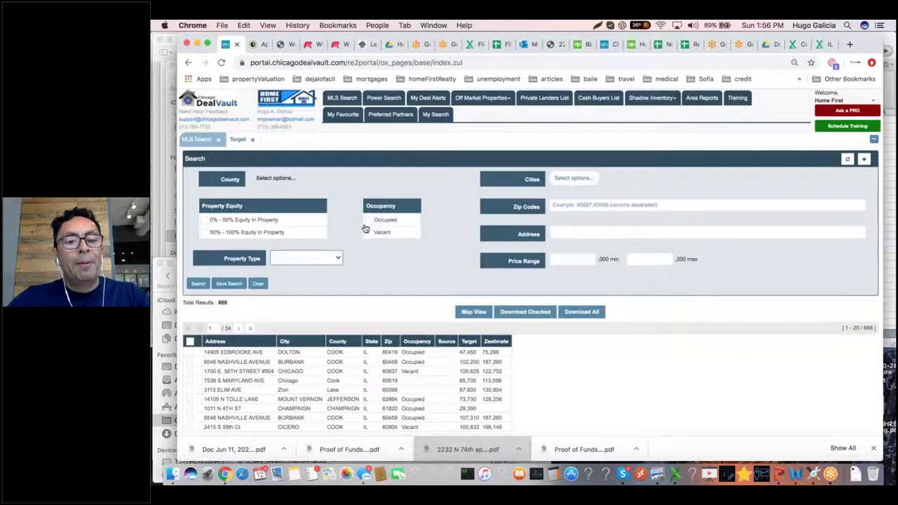
click(473, 314)
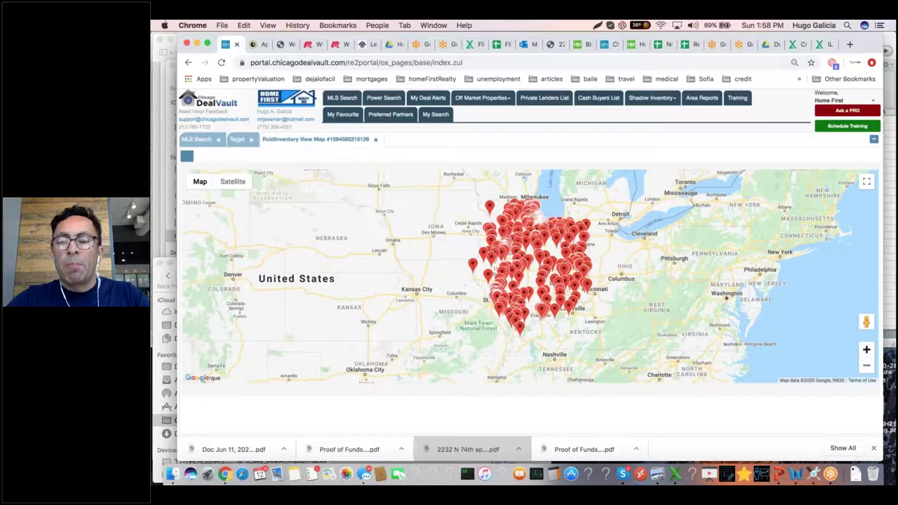
Step: Zoom and pan the map onto Chicago's northwest suburbs and open the Des Plaines property's popup
click(866, 349)
click(867, 349)
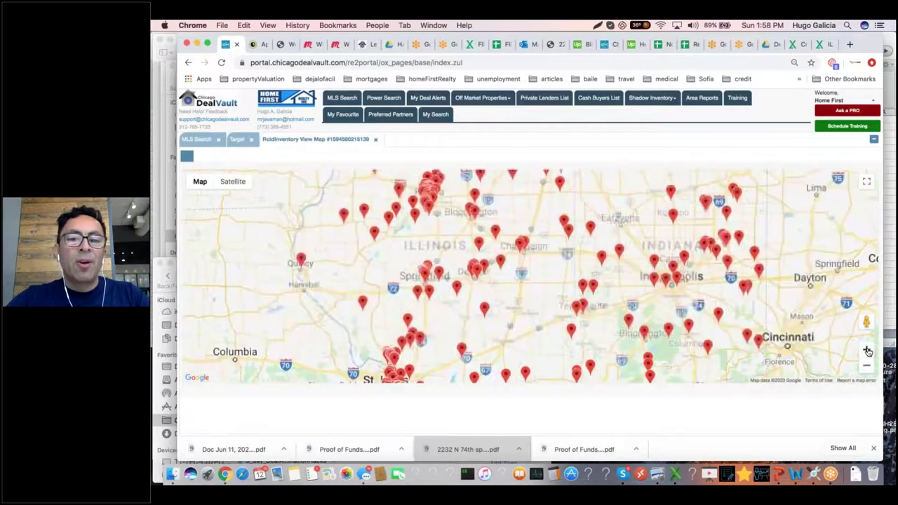
drag(502, 214, 519, 379)
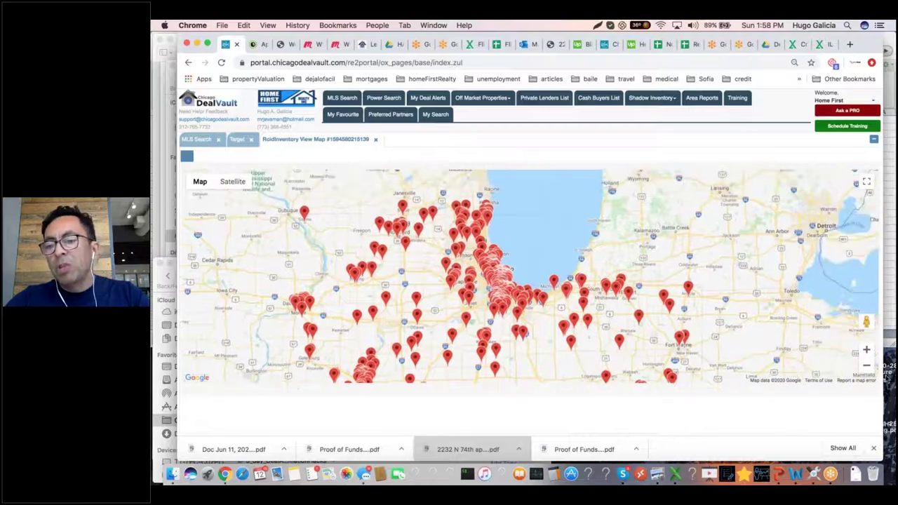
click(867, 351)
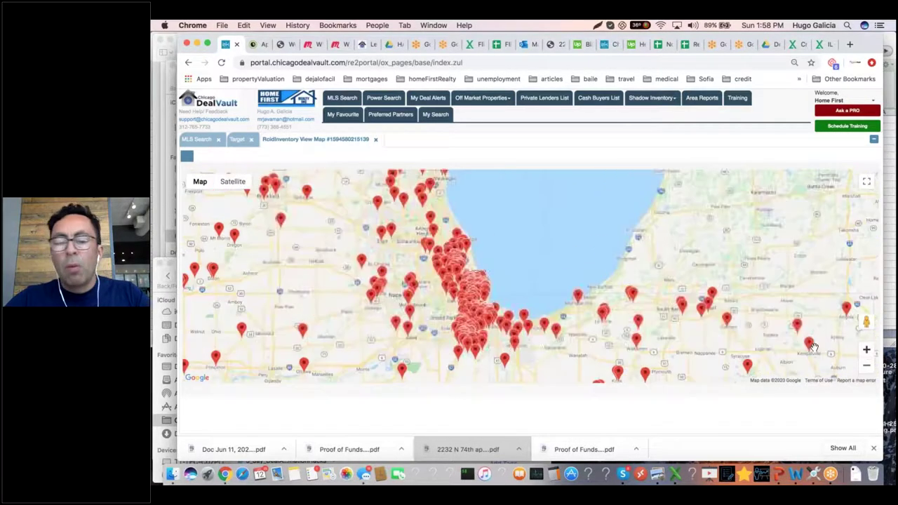
click(867, 350)
click(867, 351)
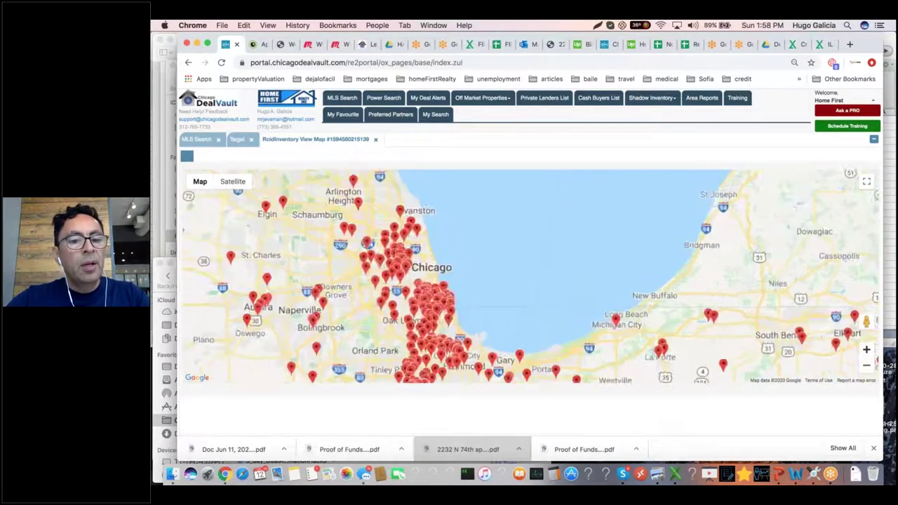
drag(386, 302, 533, 320)
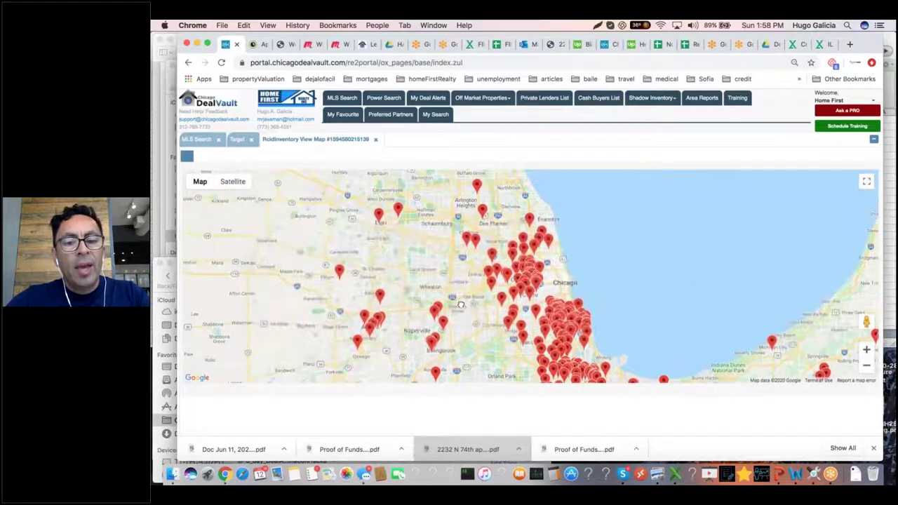
drag(435, 296, 456, 285)
drag(447, 237, 415, 300)
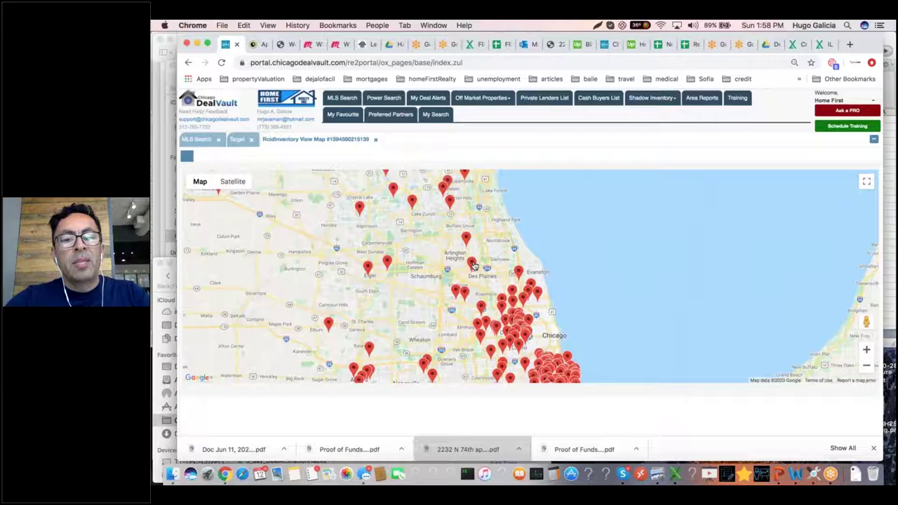
mouse_move(468, 246)
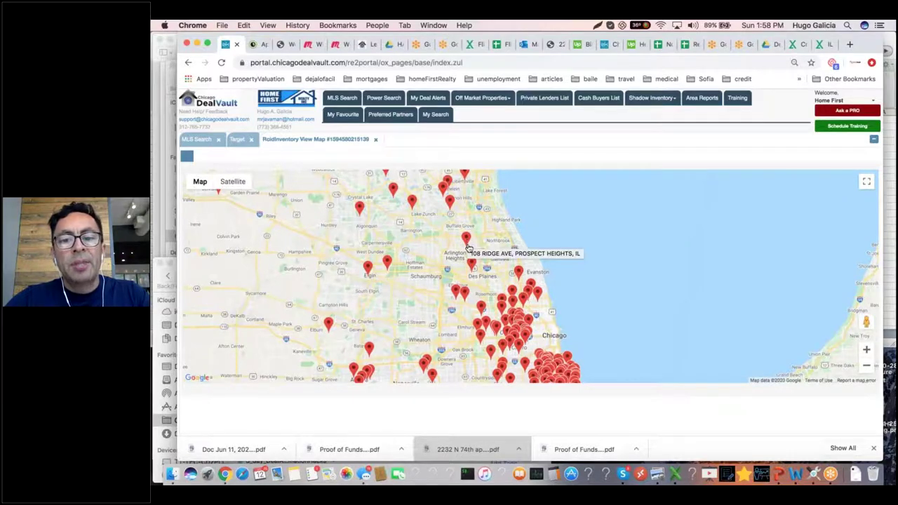
click(473, 268)
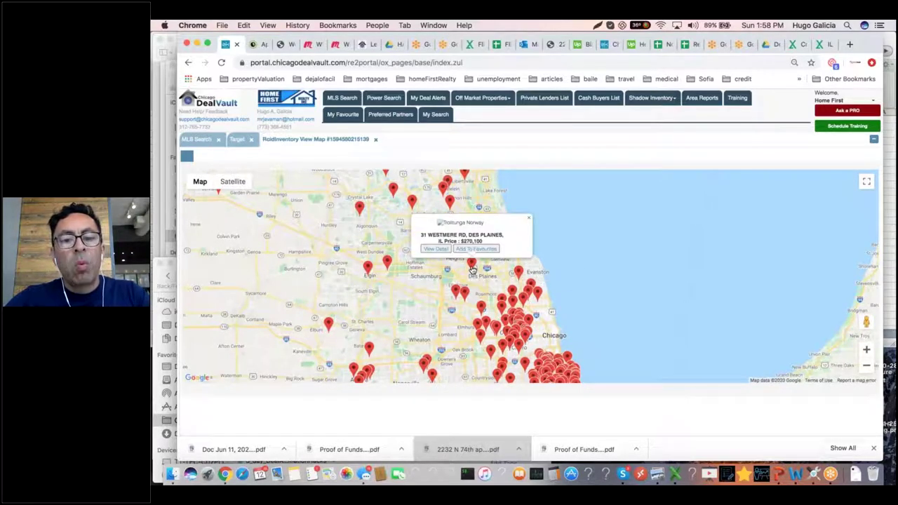
click(435, 250)
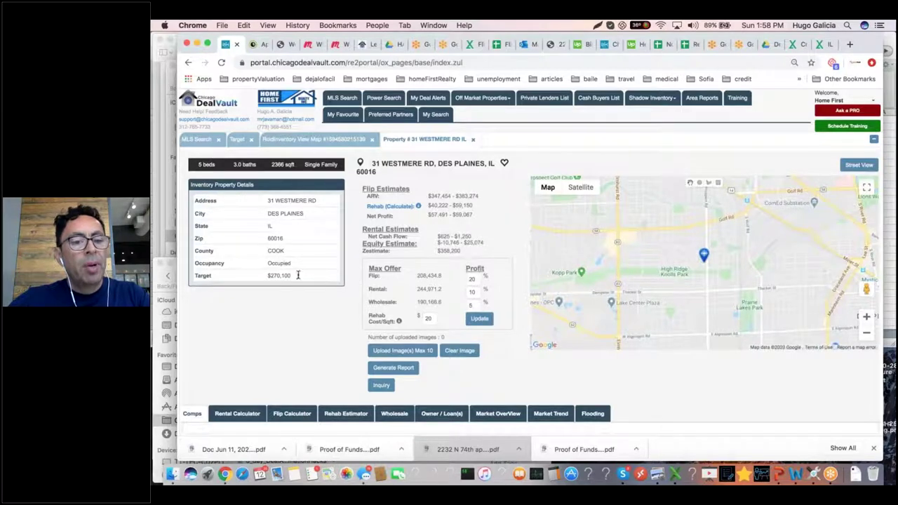
double_click(276, 264)
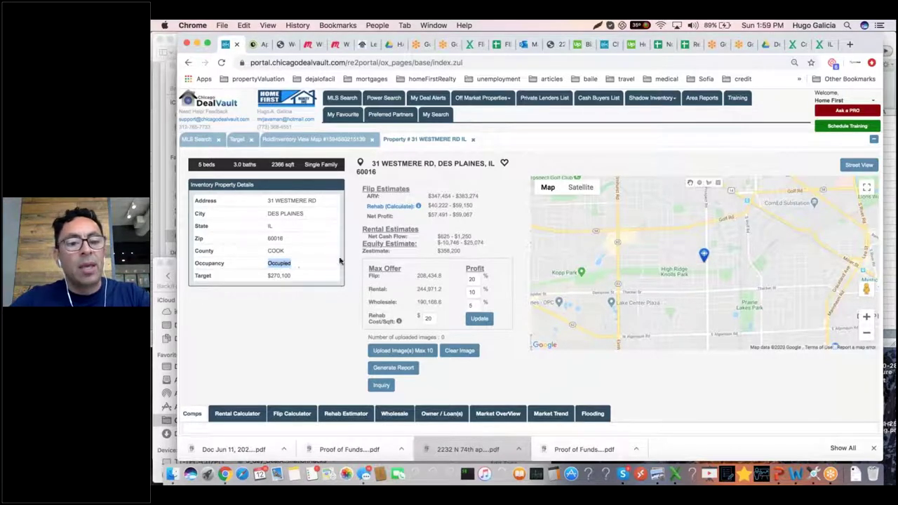
double_click(278, 275)
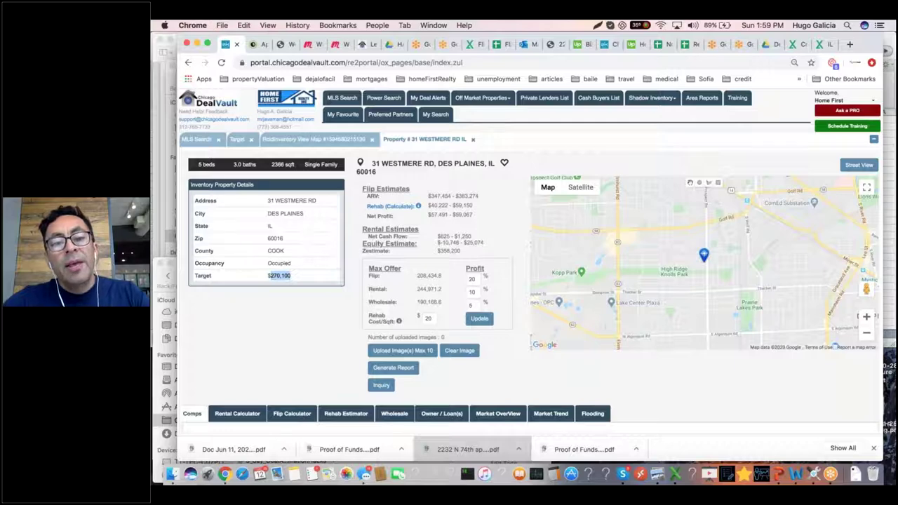
click(436, 197)
drag(431, 196, 459, 197)
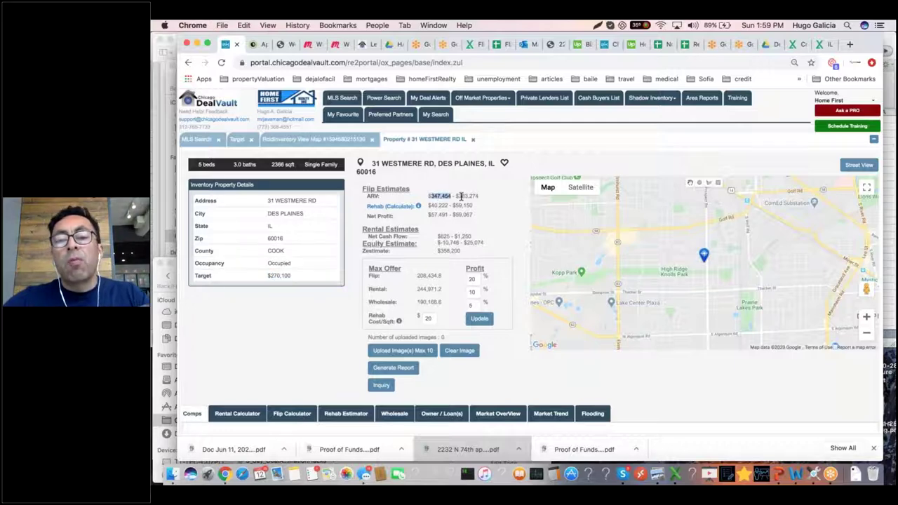
click(460, 197)
double_click(426, 276)
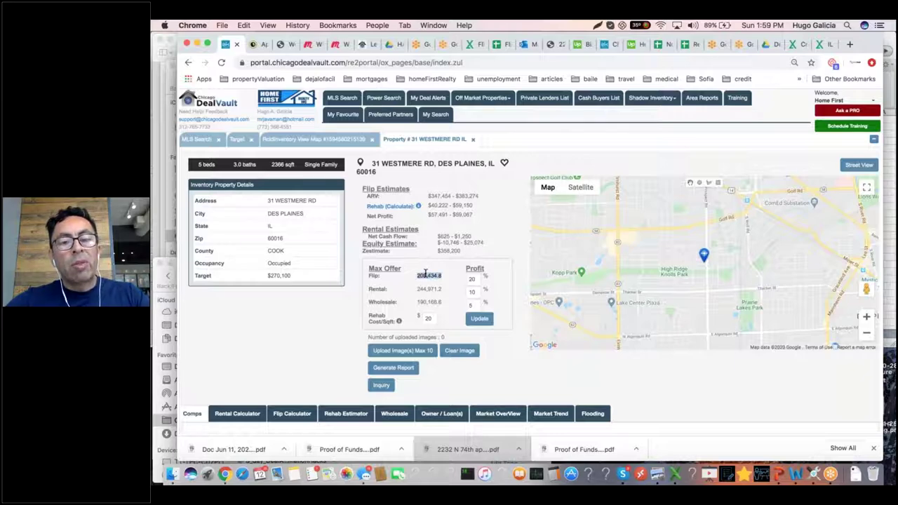
click(436, 206)
double_click(435, 206)
double_click(461, 206)
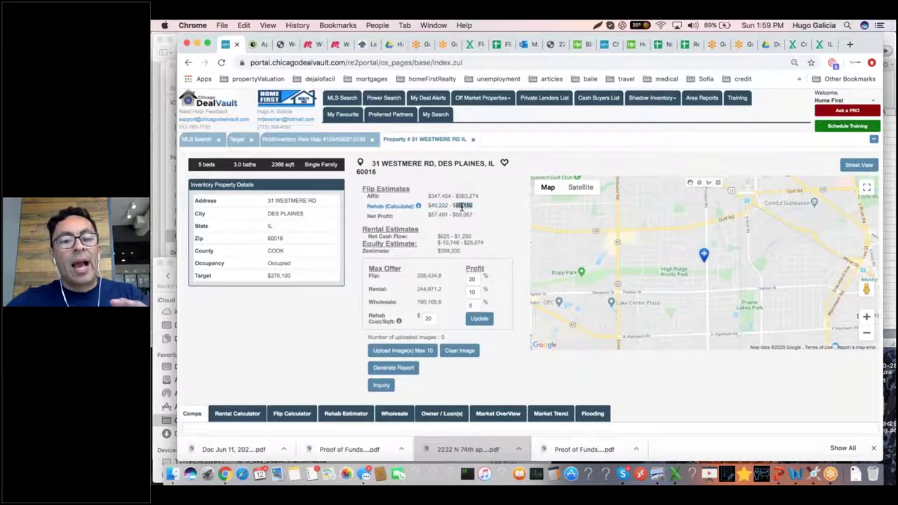
click(425, 276)
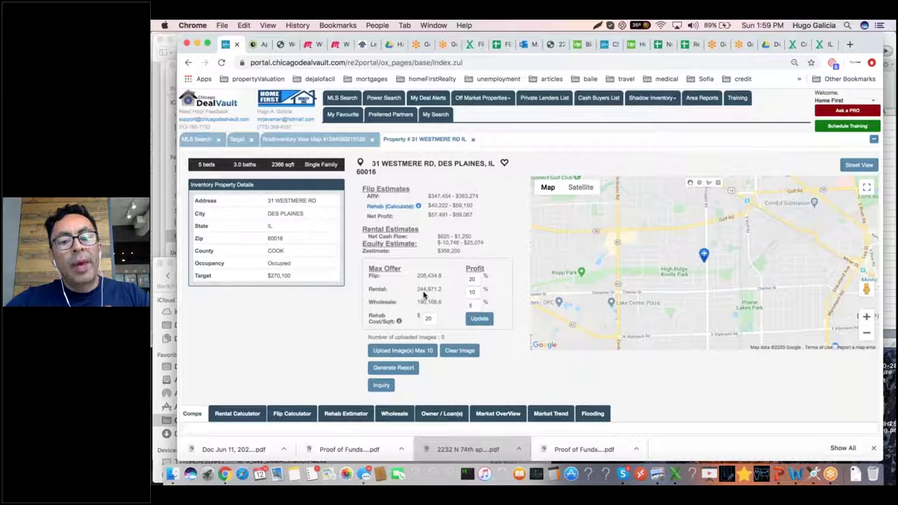
Step: Highlight the rental max offer, $270,100 Target and 2366 sqft size, then close the details
double_click(423, 290)
double_click(281, 276)
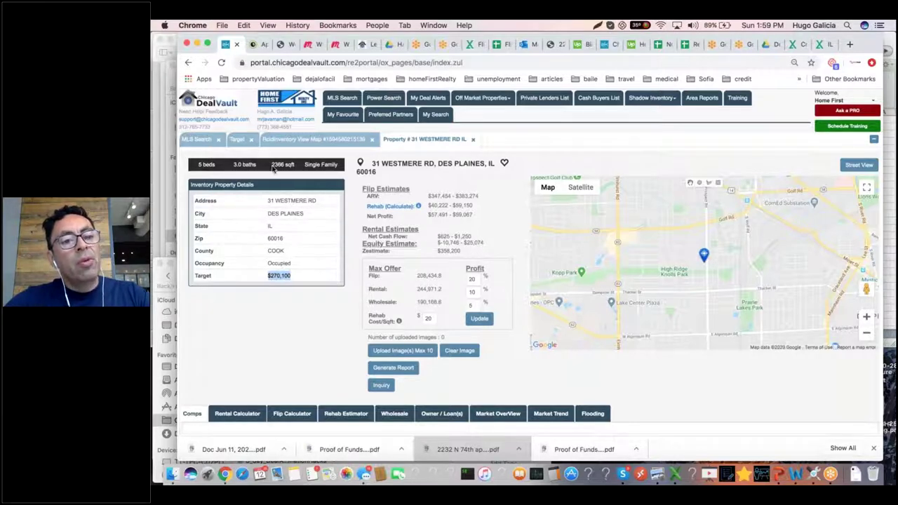
click(279, 158)
triple_click(279, 162)
click(224, 164)
double_click(278, 164)
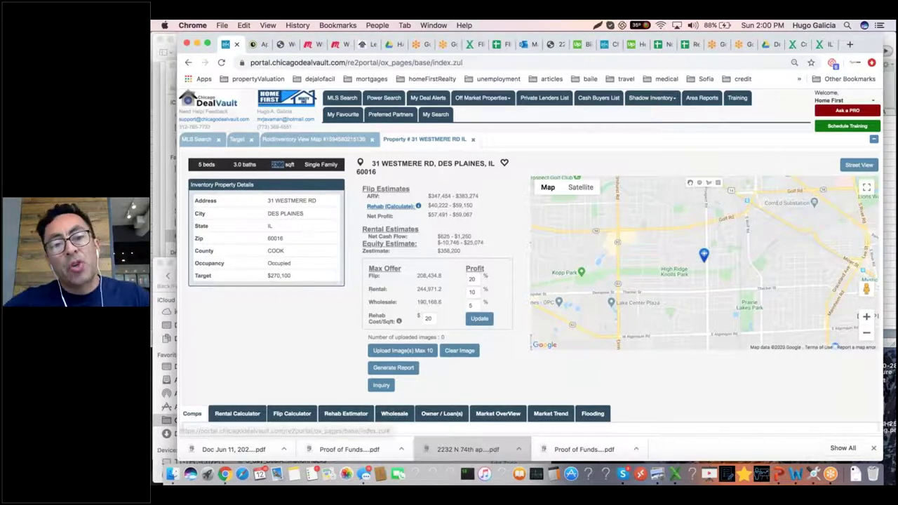
click(473, 141)
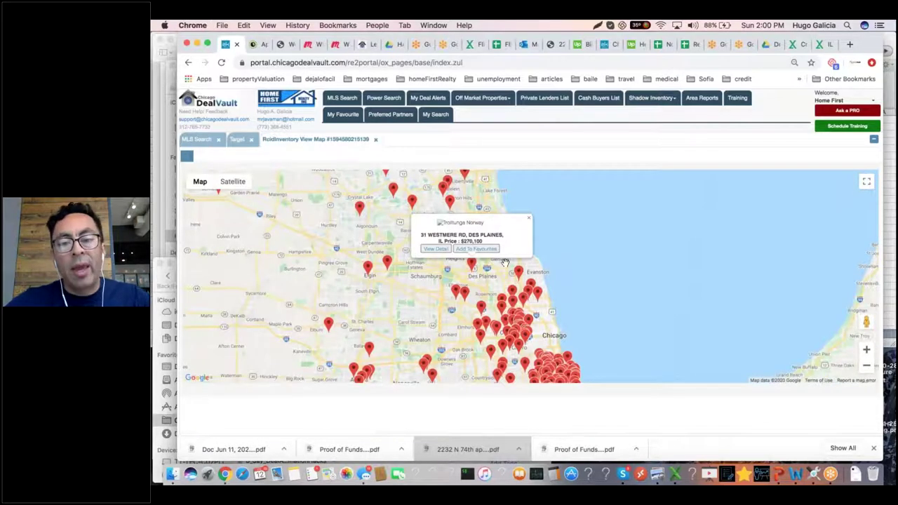
click(531, 221)
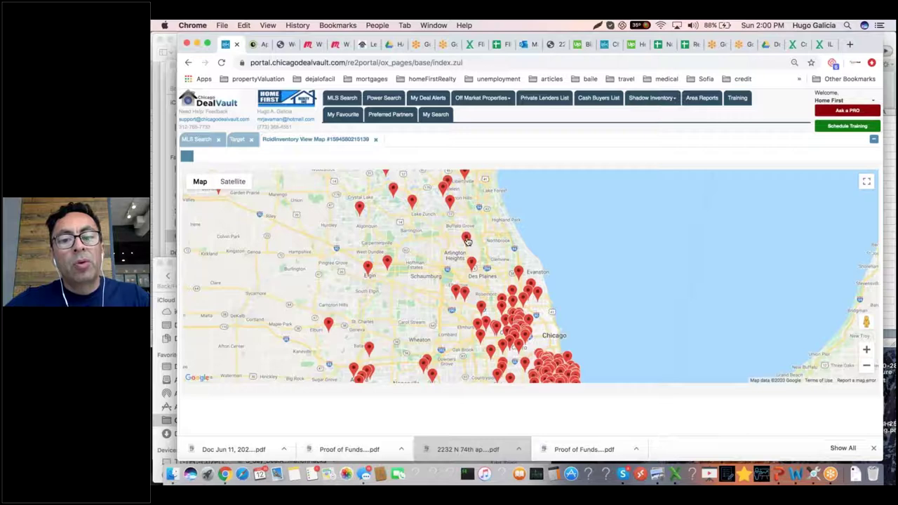
click(467, 240)
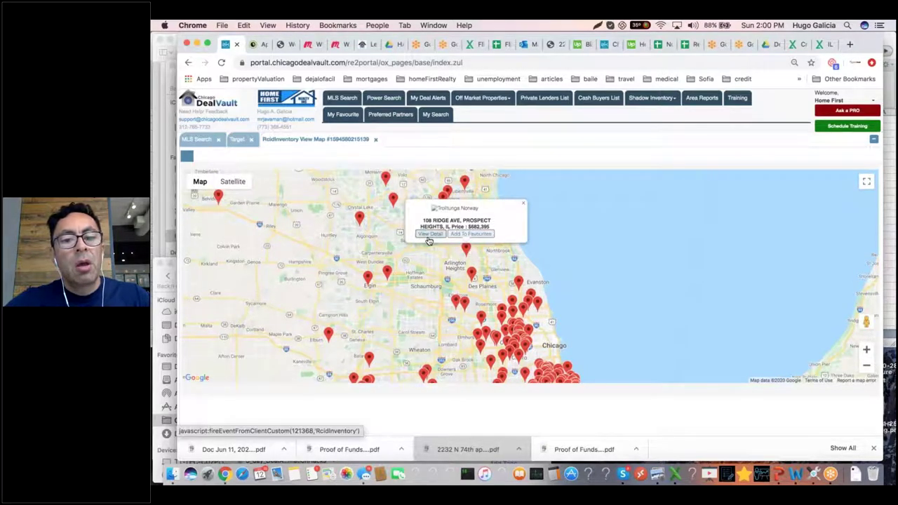
click(433, 235)
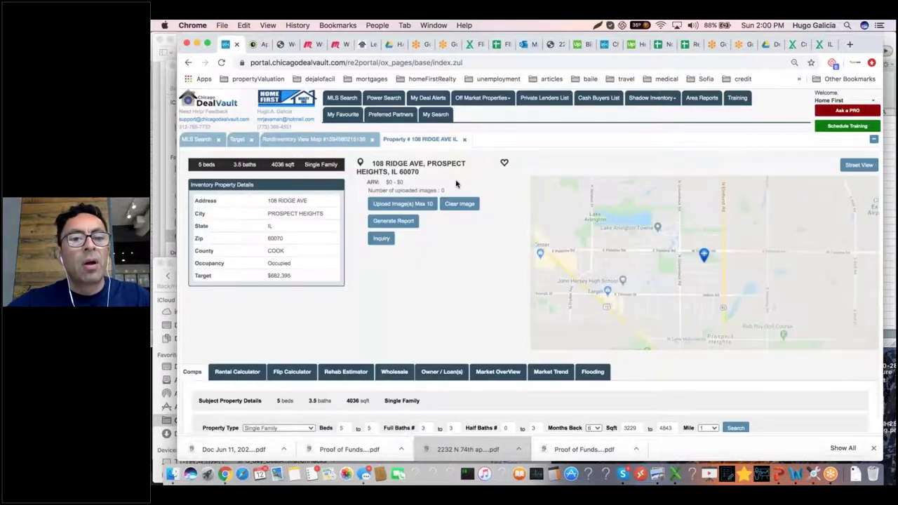
click(466, 140)
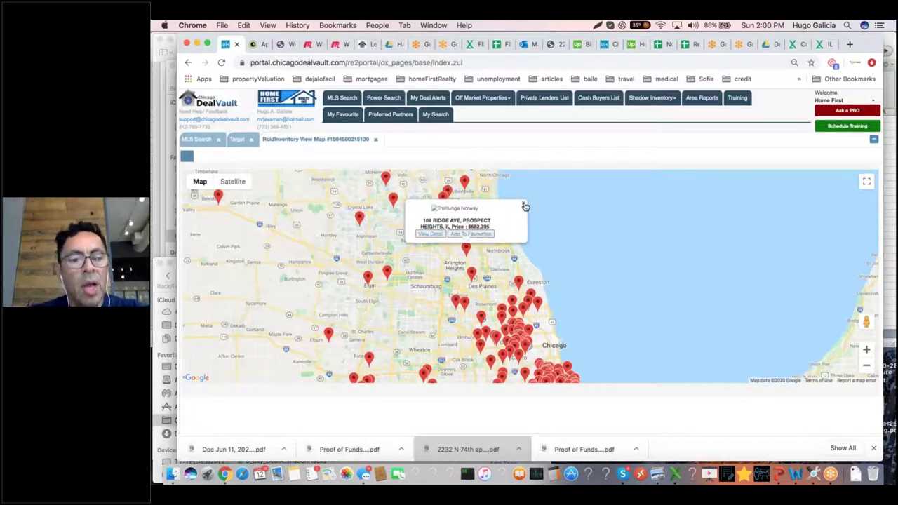
click(524, 206)
drag(524, 210, 473, 126)
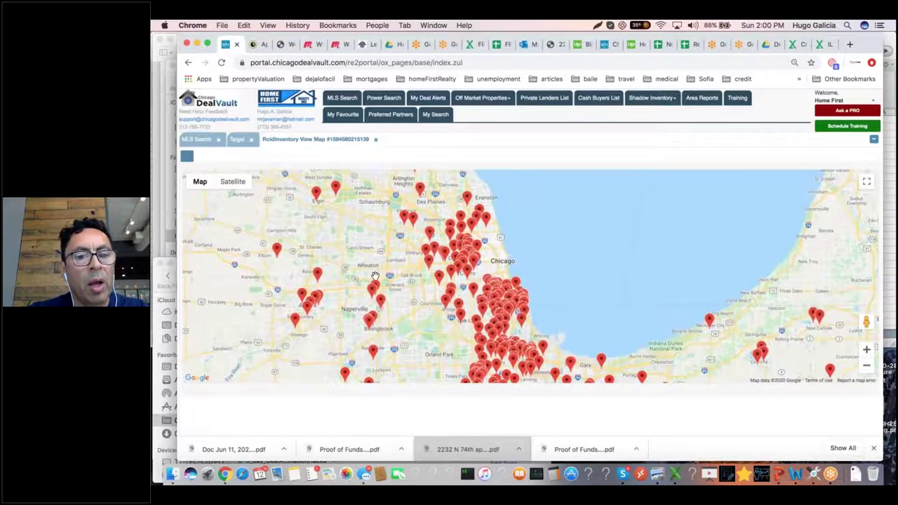
scroll(382, 223, down, 2)
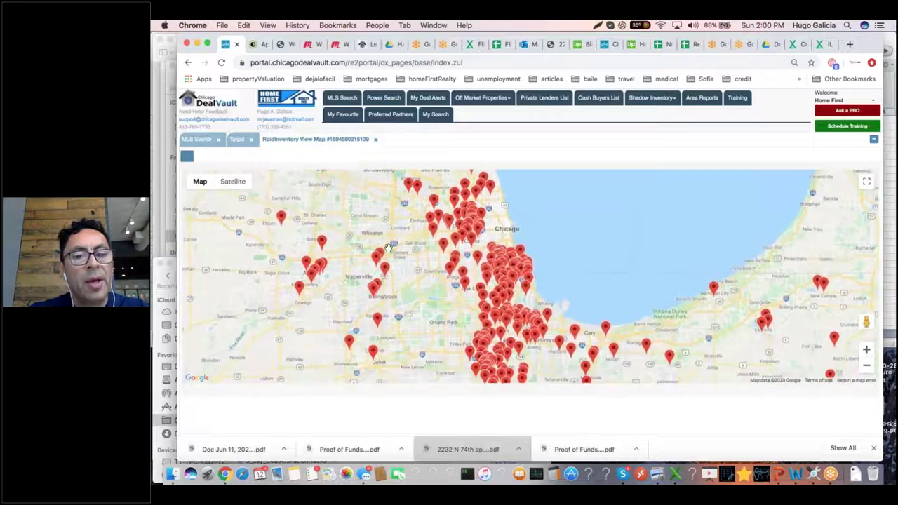
click(383, 257)
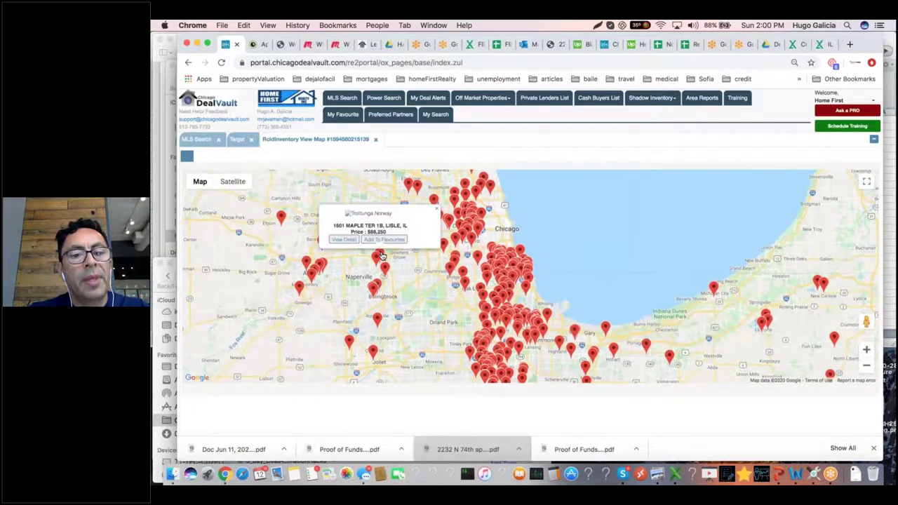
click(377, 259)
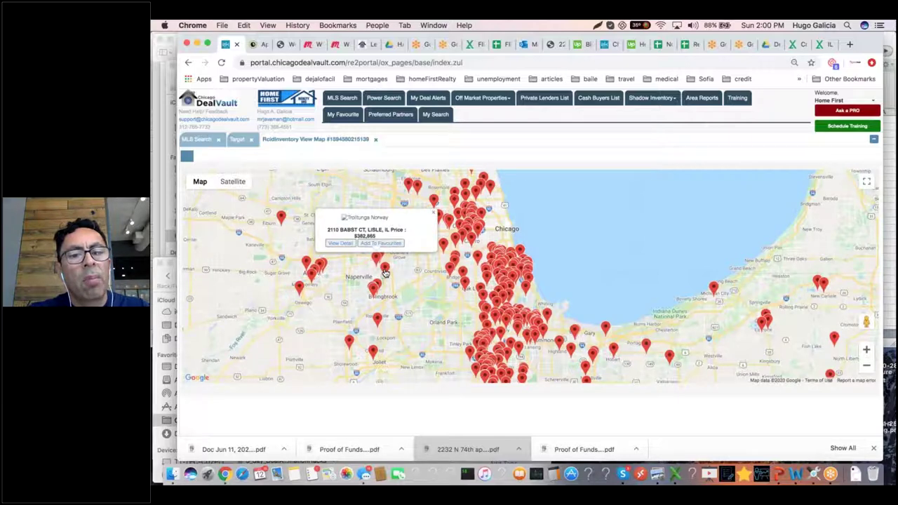
click(384, 270)
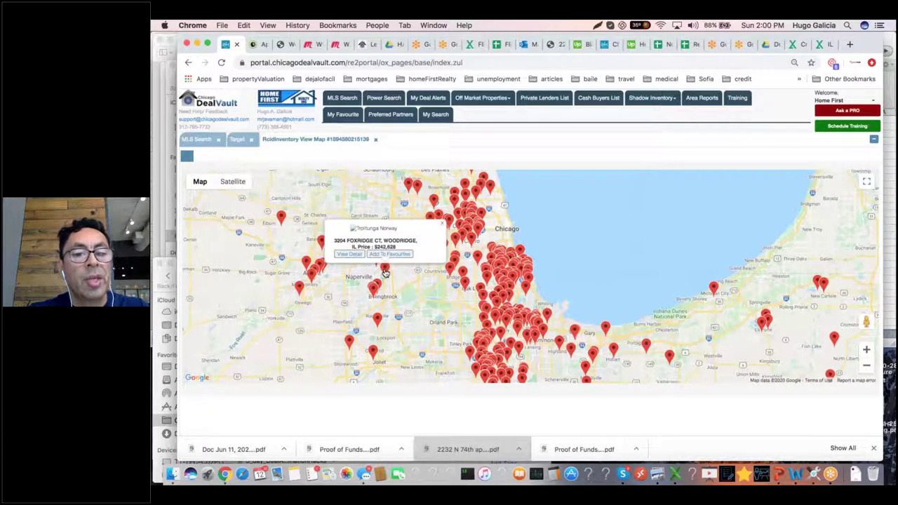
click(350, 255)
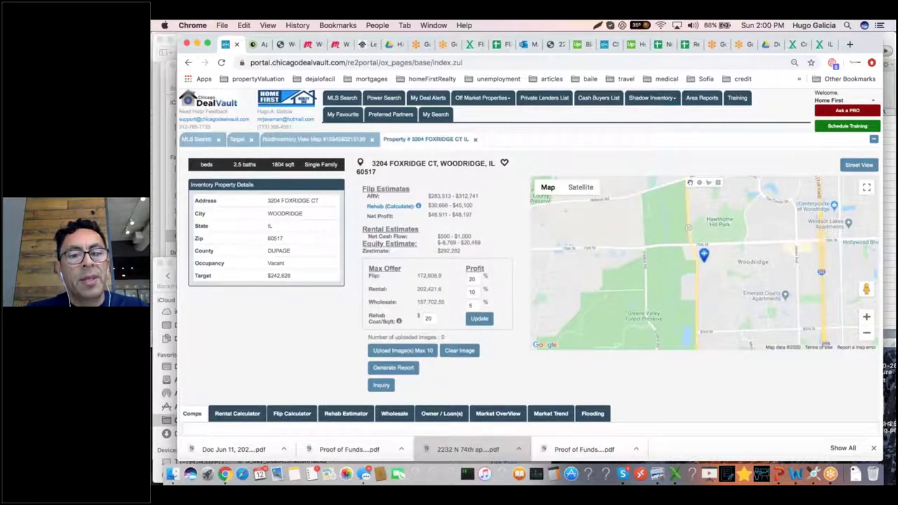
double_click(280, 276)
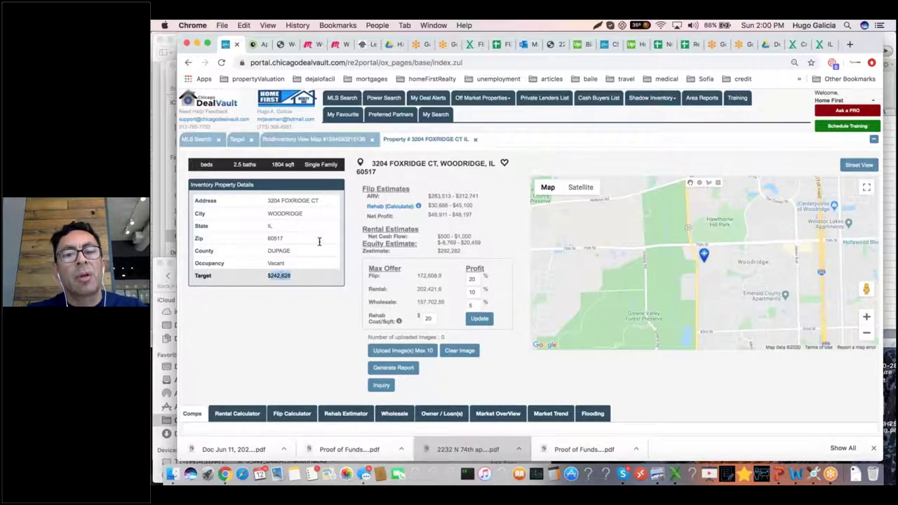
click(441, 195)
double_click(441, 195)
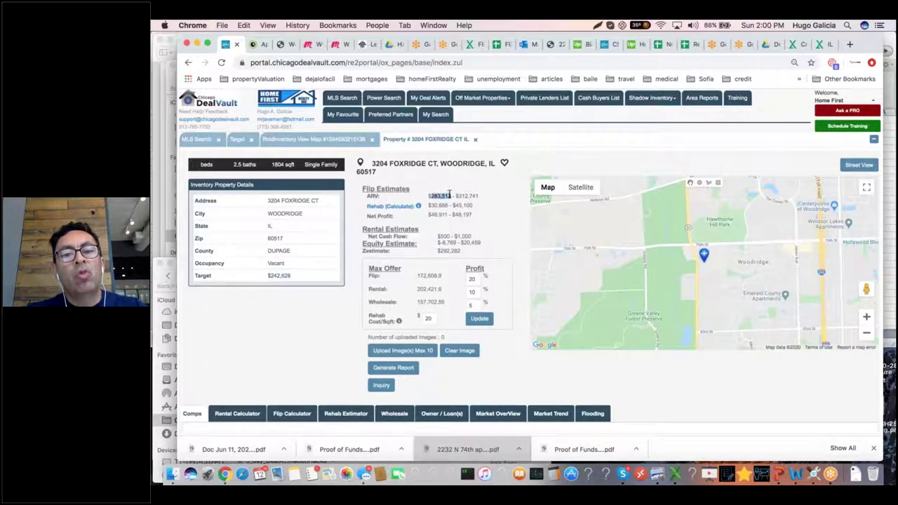
click(468, 196)
triple_click(468, 196)
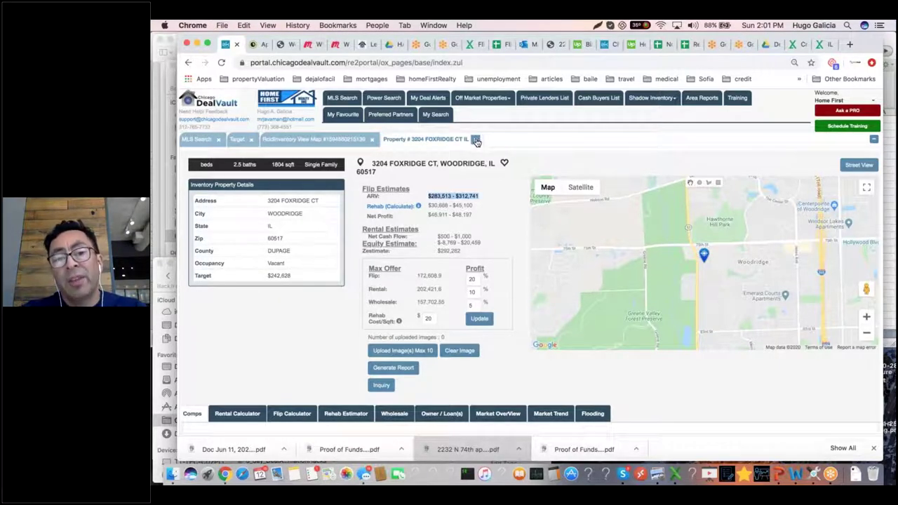
Step: Close the Foxridge Ct details, zoom into Chicago, and open the Evergreen Park property's popup
click(476, 140)
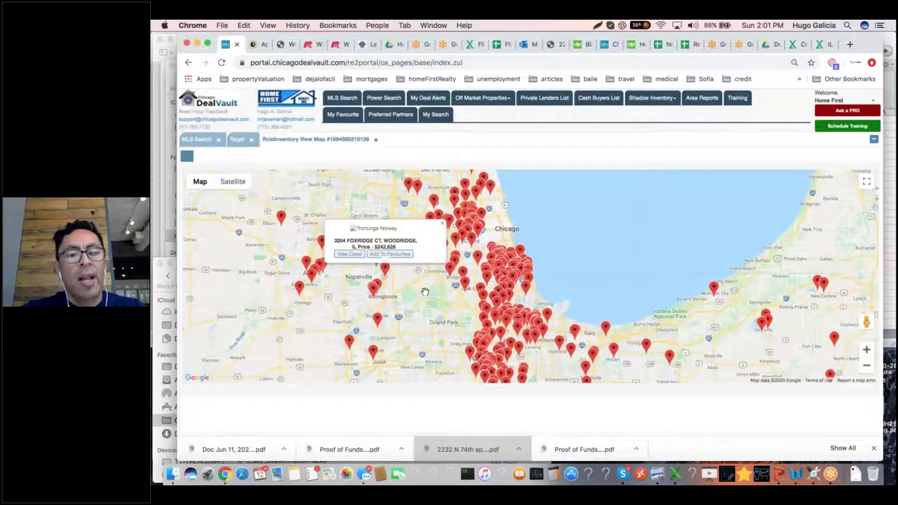
click(442, 228)
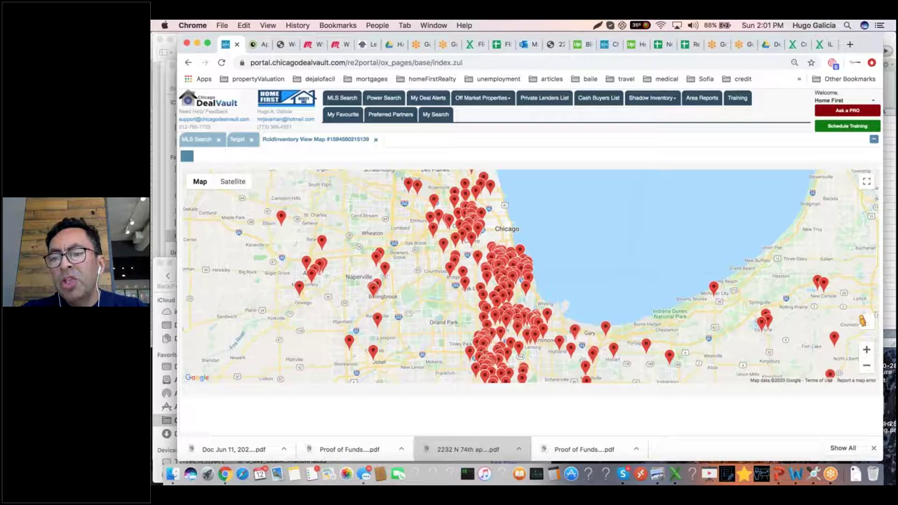
click(866, 349)
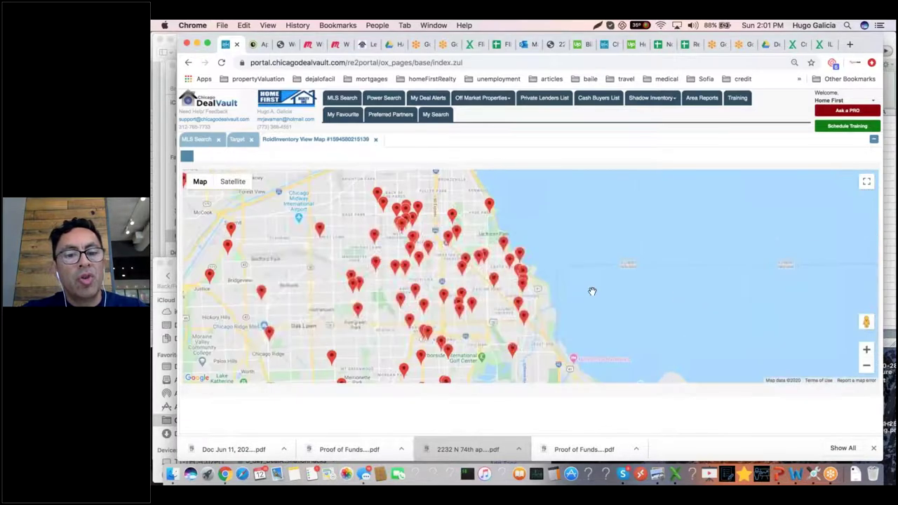
drag(591, 292, 645, 293)
scroll(493, 200, up, 2)
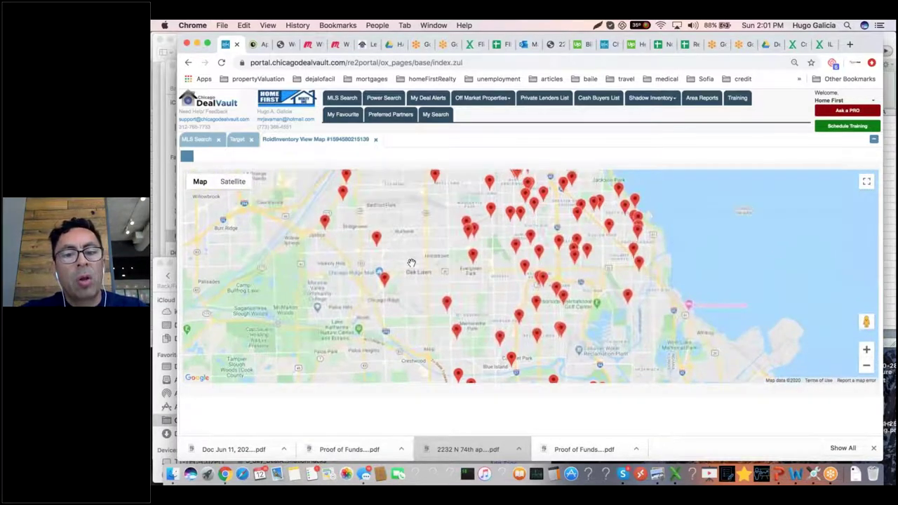
click(474, 256)
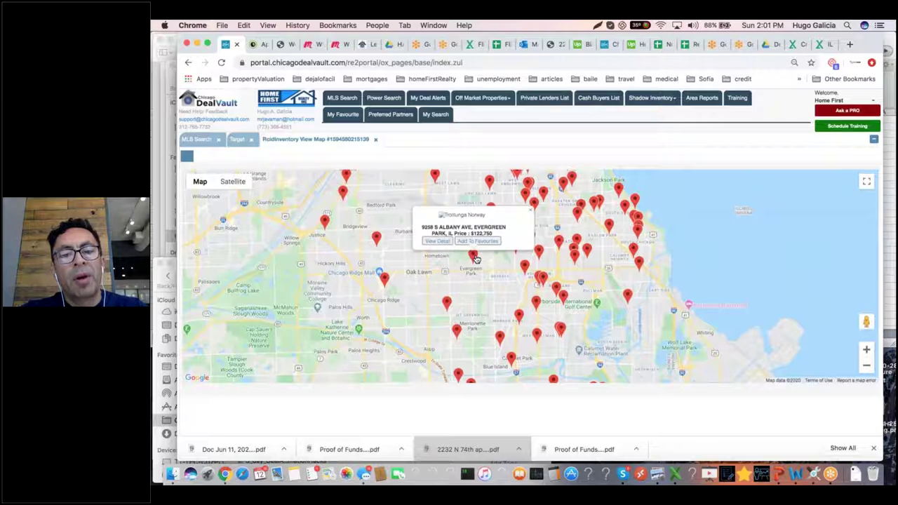
click(437, 241)
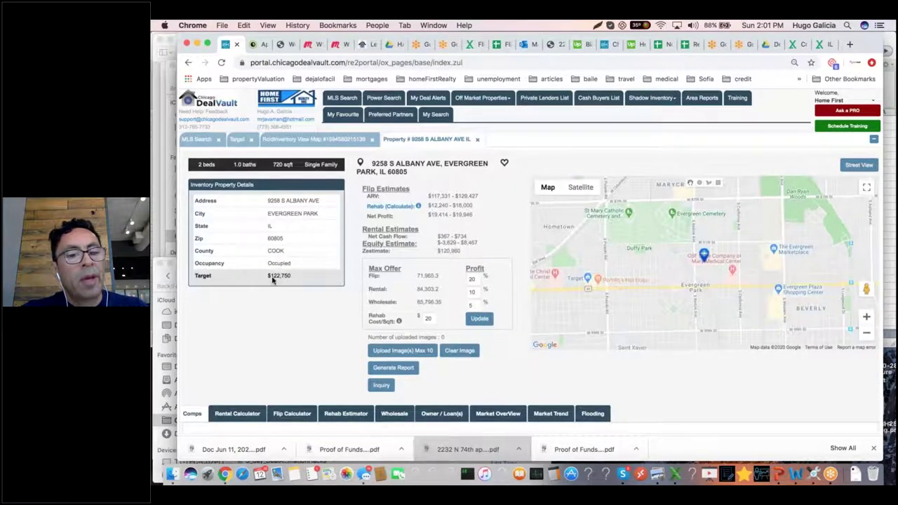
triple_click(440, 196)
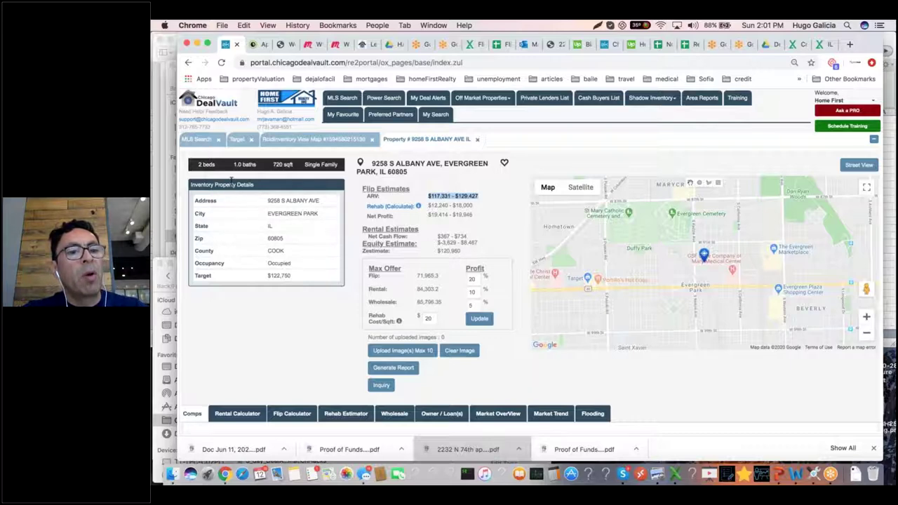
click(210, 168)
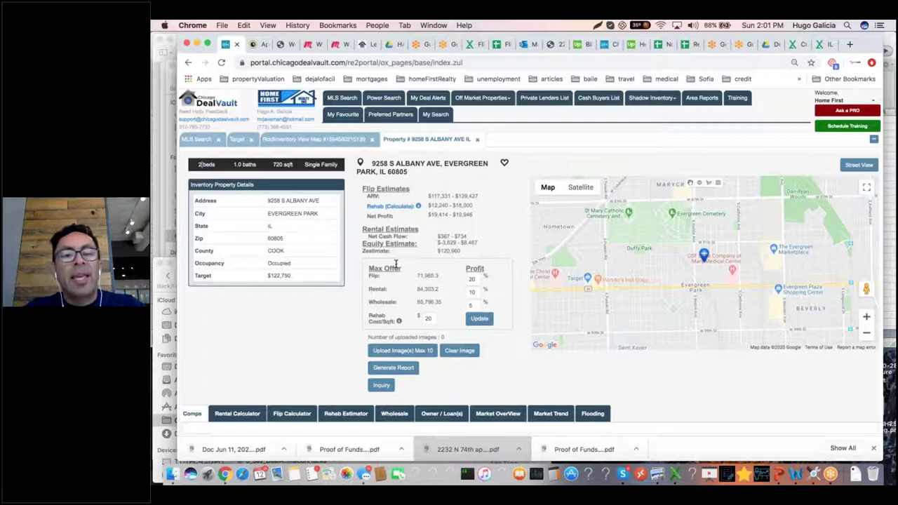
double_click(279, 275)
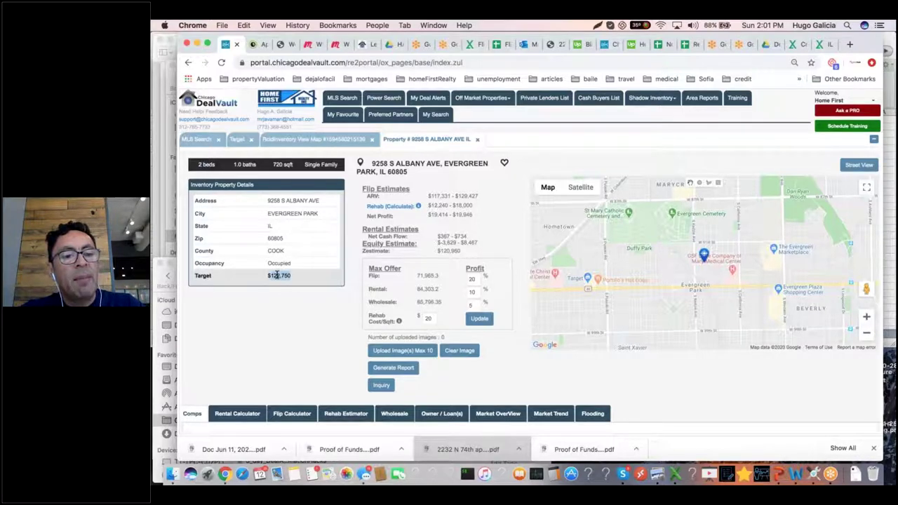
double_click(425, 275)
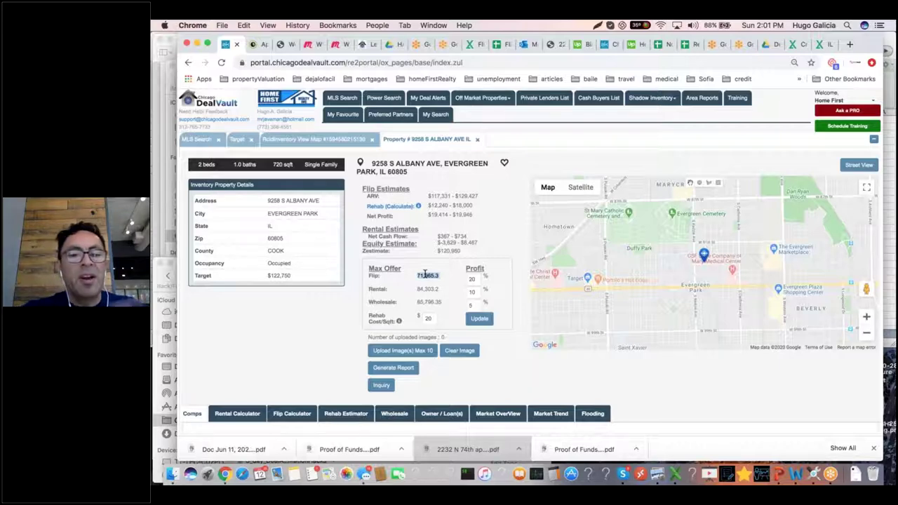
triple_click(445, 195)
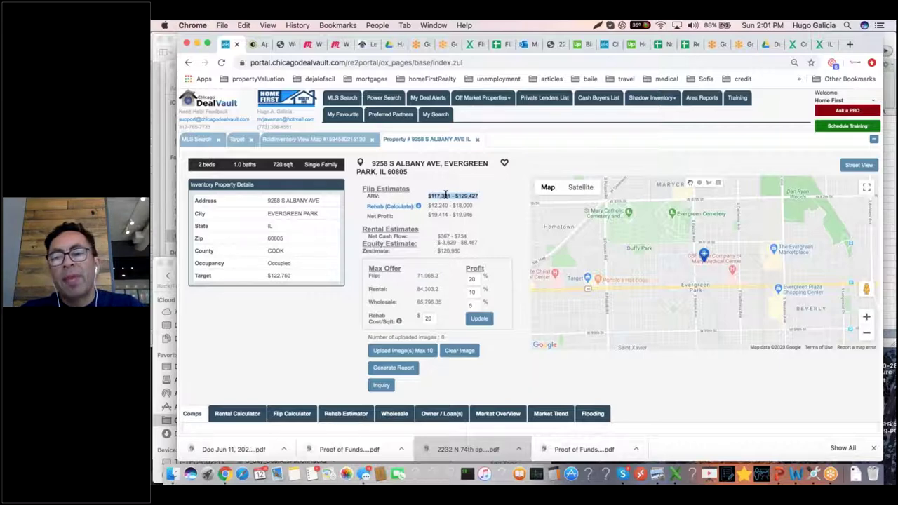
click(477, 140)
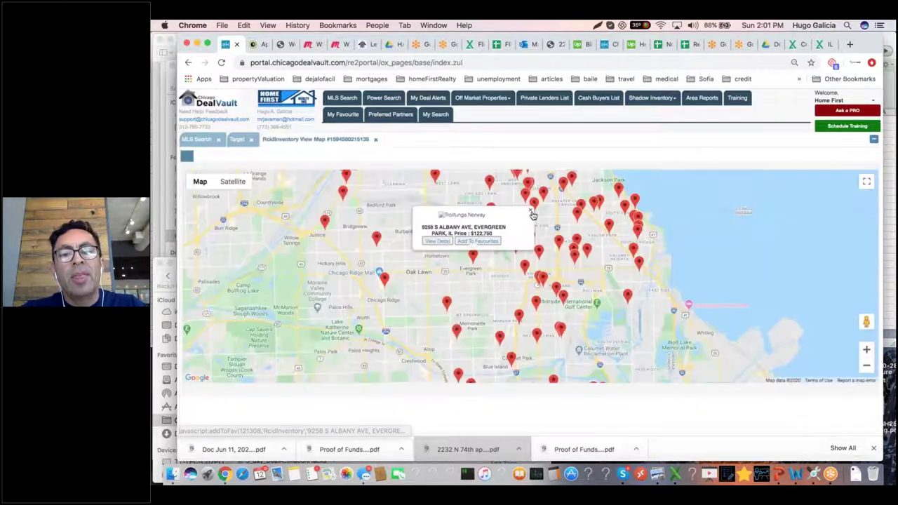
drag(513, 233, 513, 268)
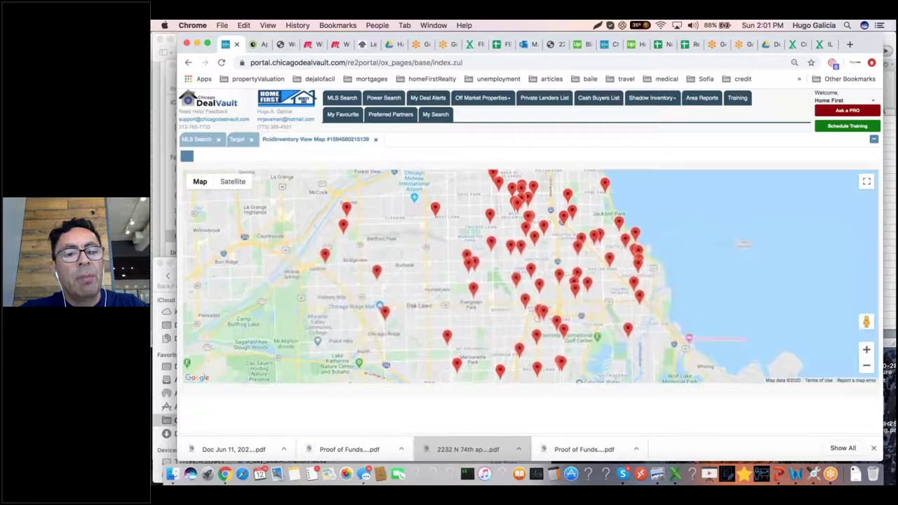
click(377, 271)
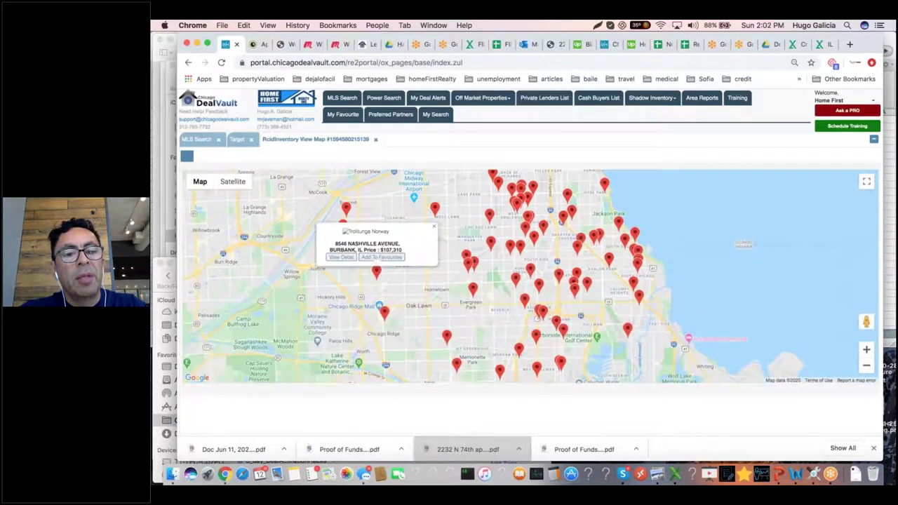
click(342, 257)
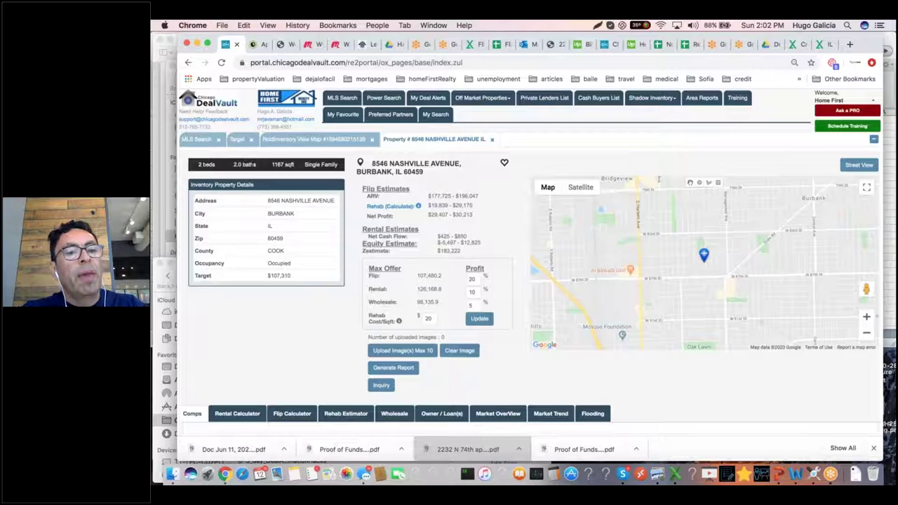
Step: Point out the 1167 sqft, $107,310 Target, 107,480.2 flip offer, $177,725 ARV, rehab and Occupied status
double_click(278, 164)
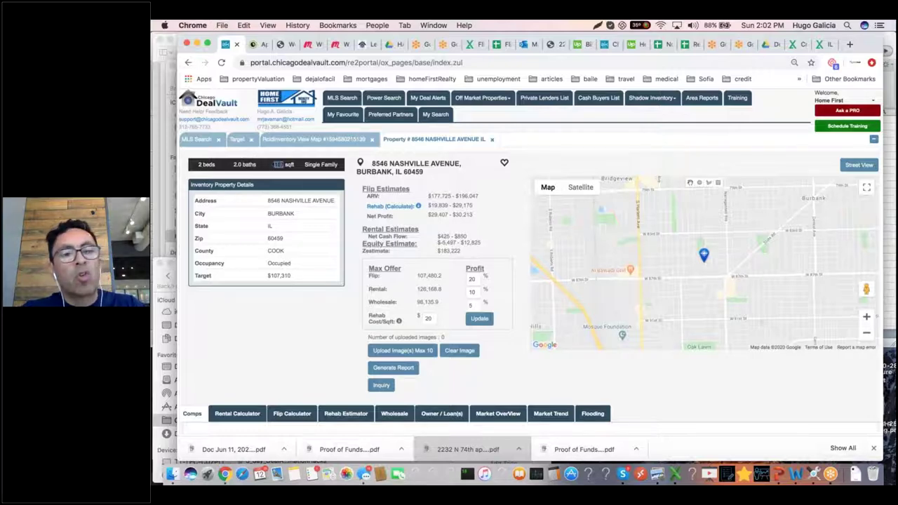
triple_click(284, 275)
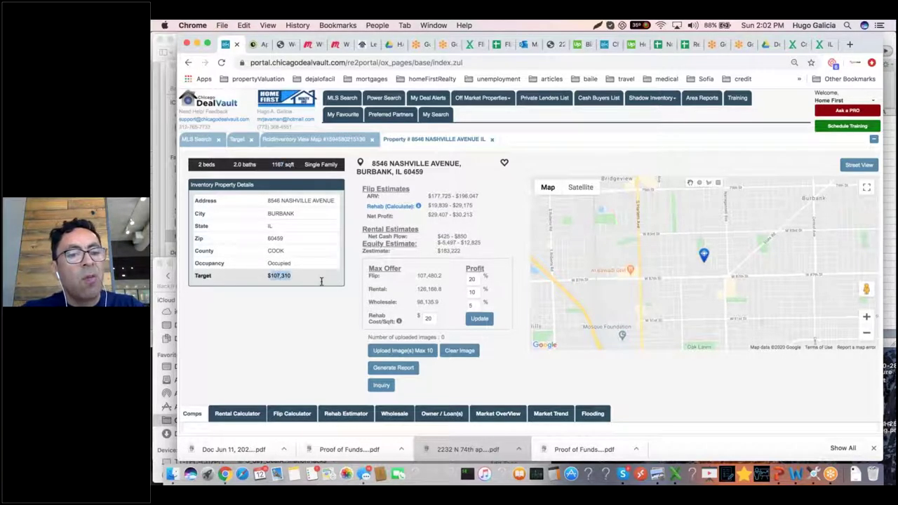
click(426, 274)
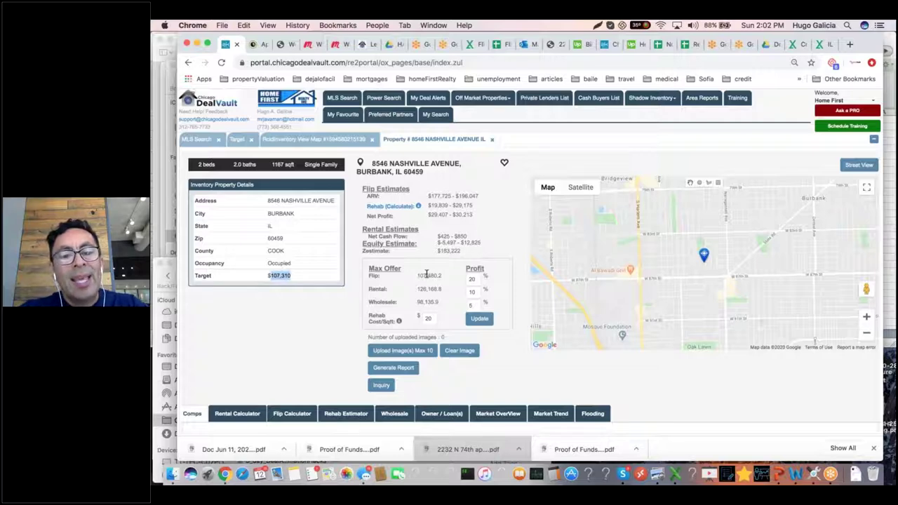
triple_click(427, 274)
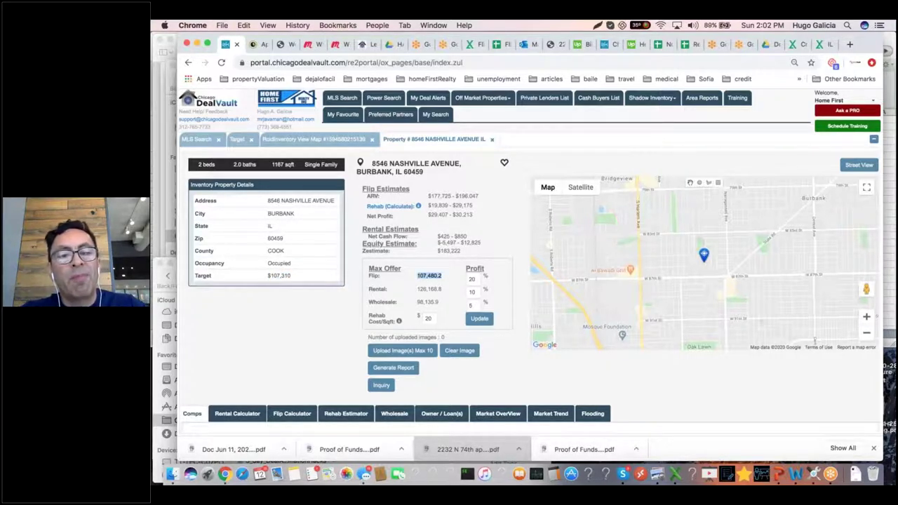
double_click(447, 196)
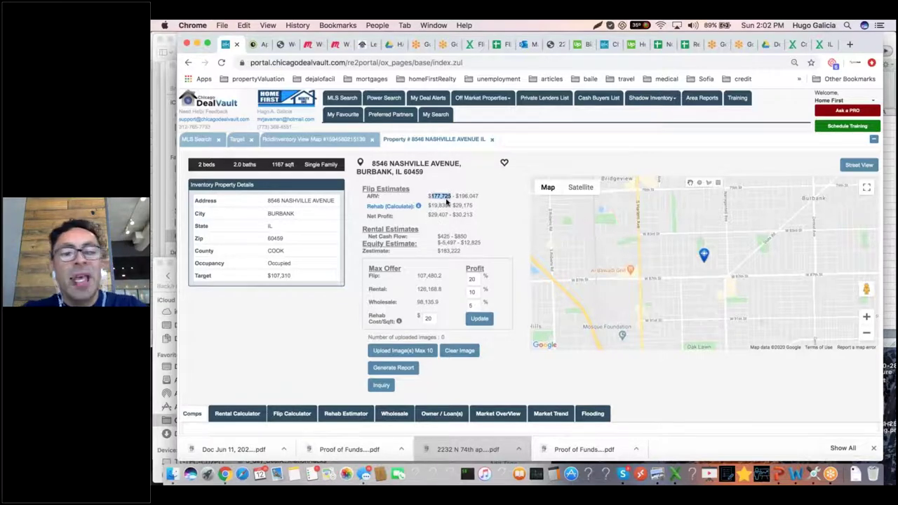
drag(428, 205, 455, 205)
double_click(464, 205)
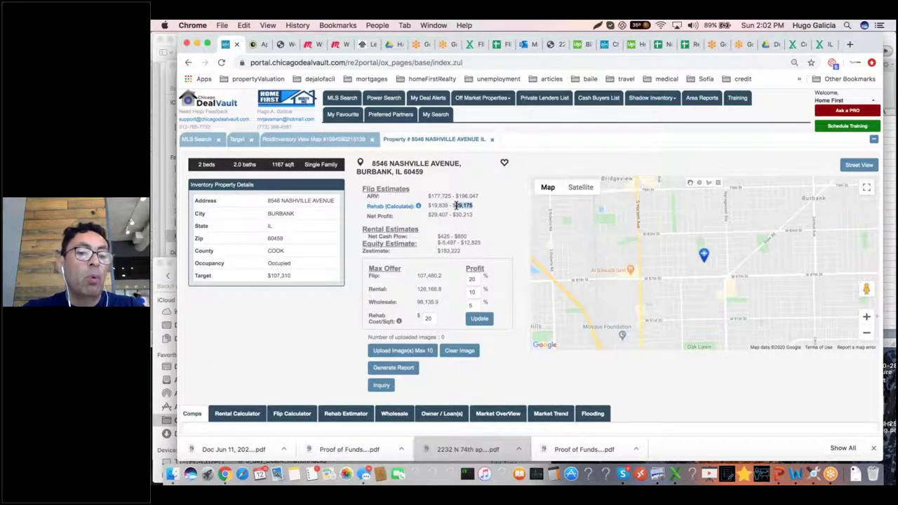
click(275, 266)
double_click(274, 266)
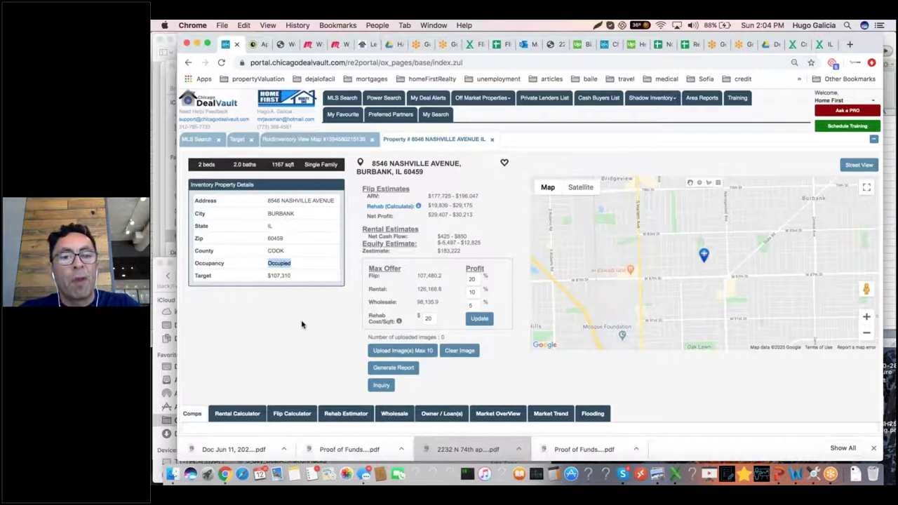
scroll(302, 324, down, 2)
scroll(302, 324, up, 2)
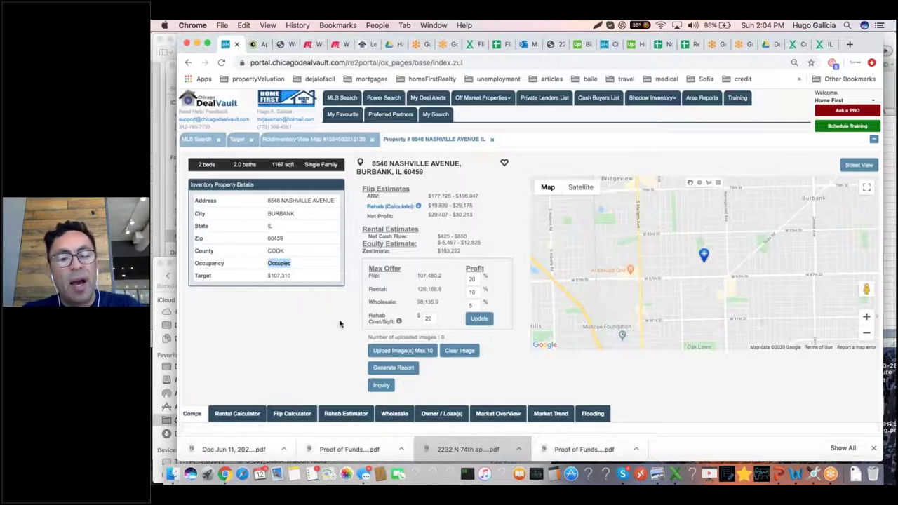
click(381, 386)
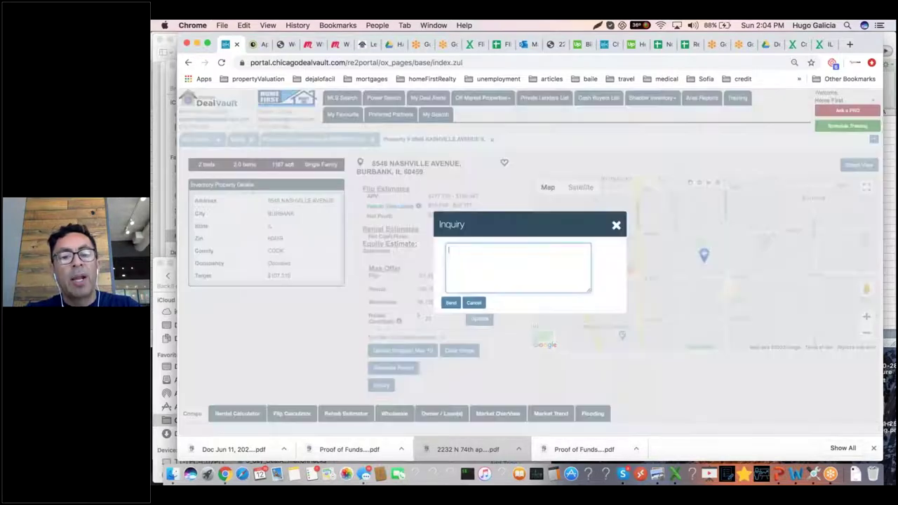
click(490, 263)
text(is this availalbe?)
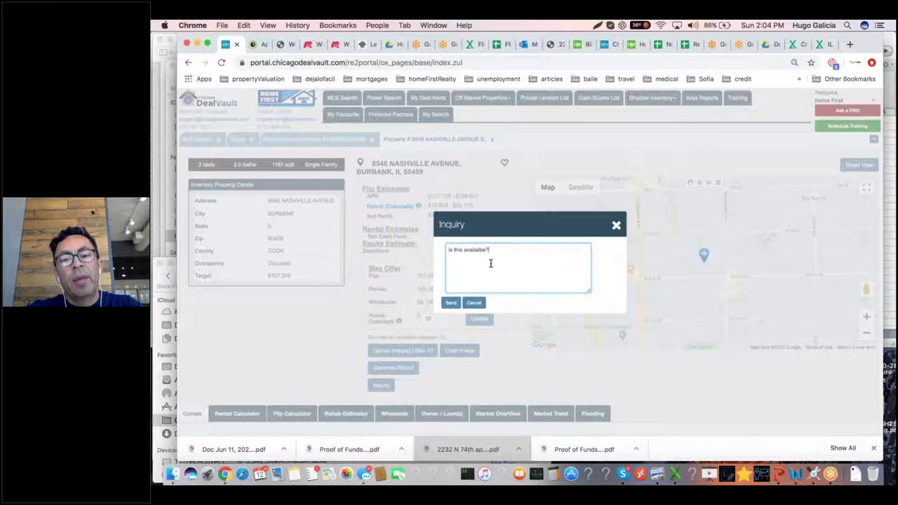
key(BackSpace)
key(BackSpace)
key(BackSpace)
key(BackSpace)
key(BackSpace)
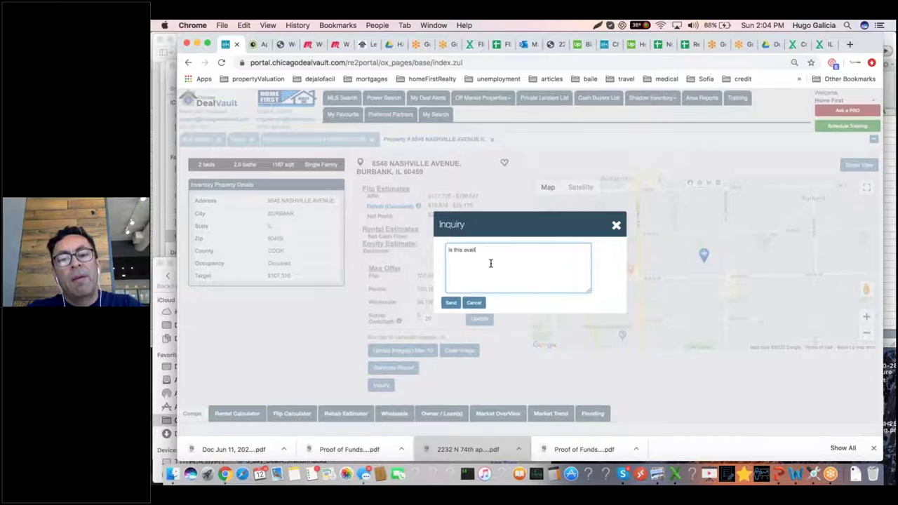
text(able??)
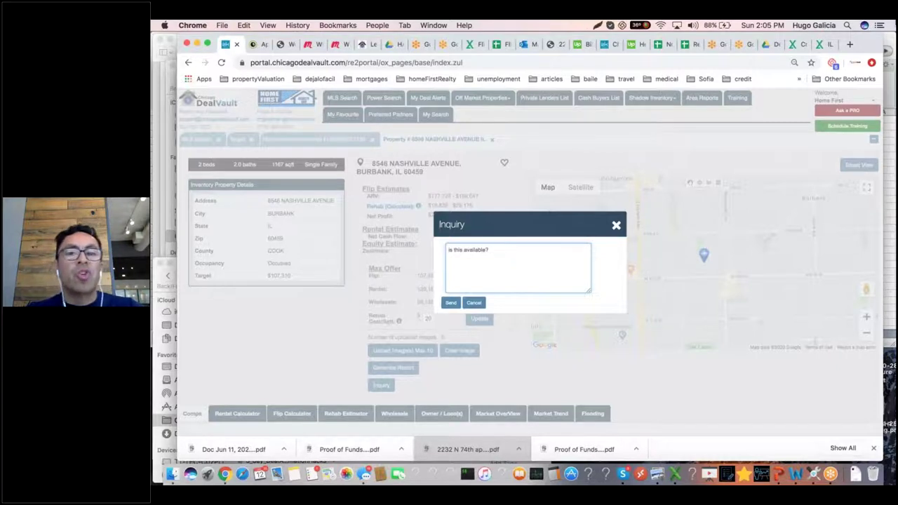
Step: Switch to PowerPoint's OptimizeBluePrint deck showing the '70K less!' slide
key(super+Tab)
key(super+Tab)
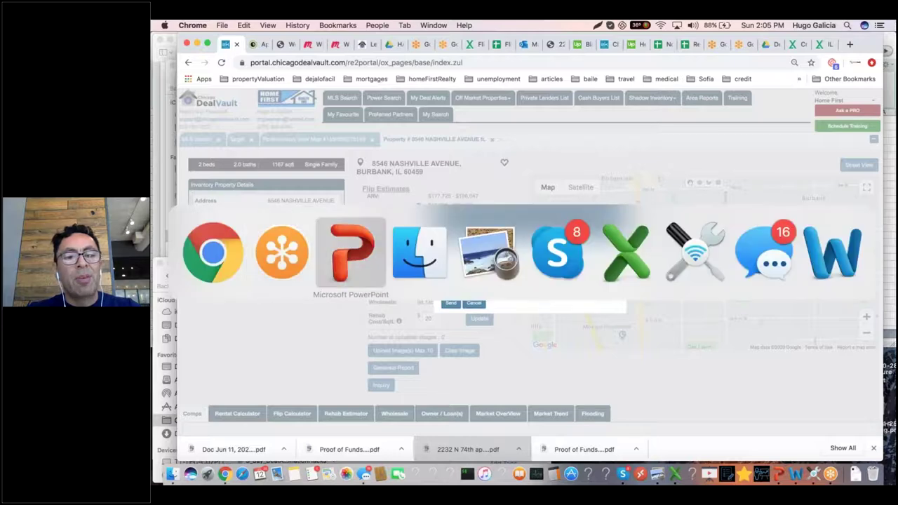